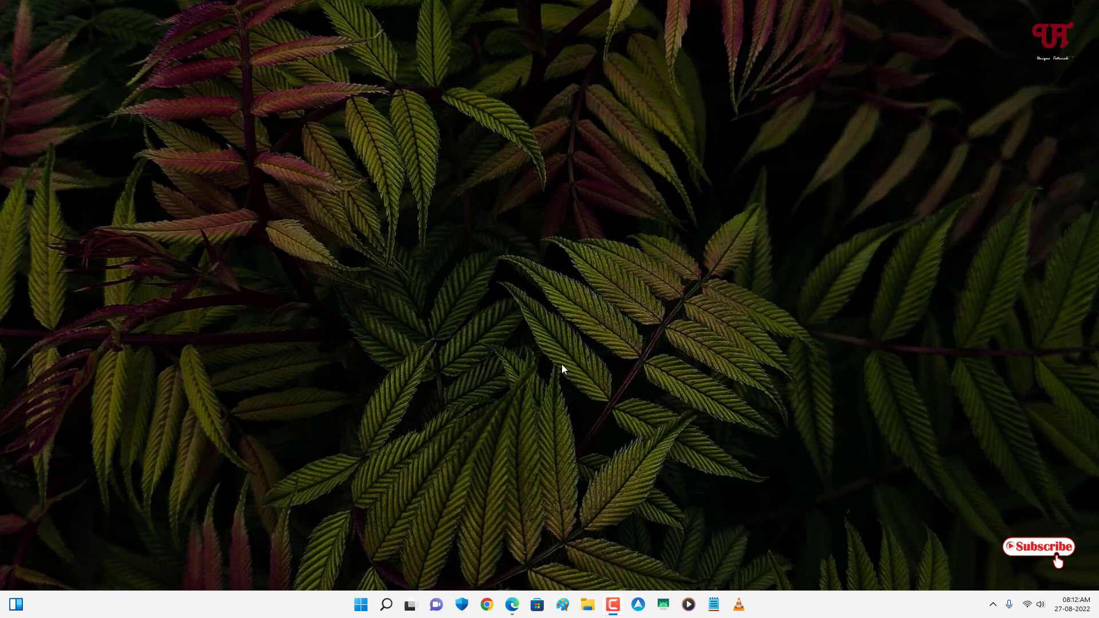
Launch VLC media player and turn on its Advanced Controls.
click(512, 604)
click(739, 606)
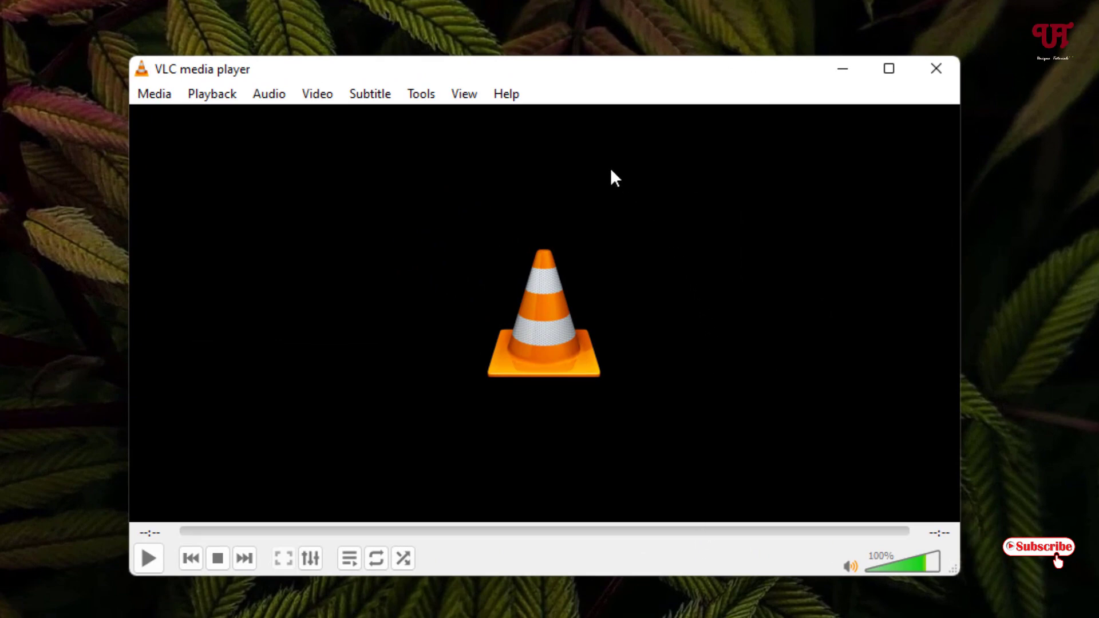
click(463, 101)
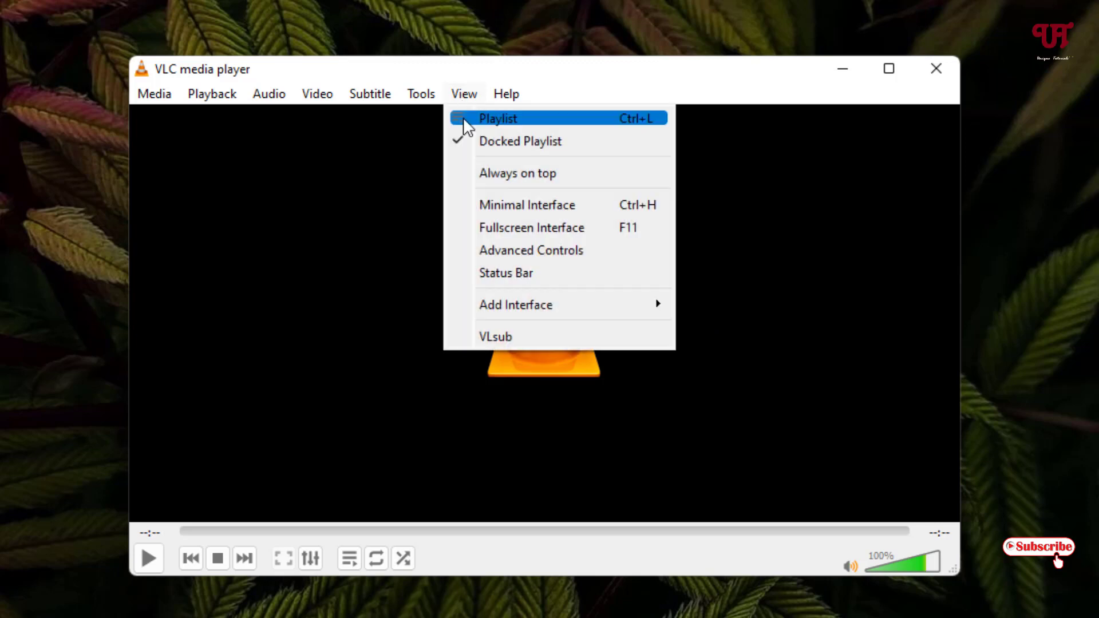
click(496, 251)
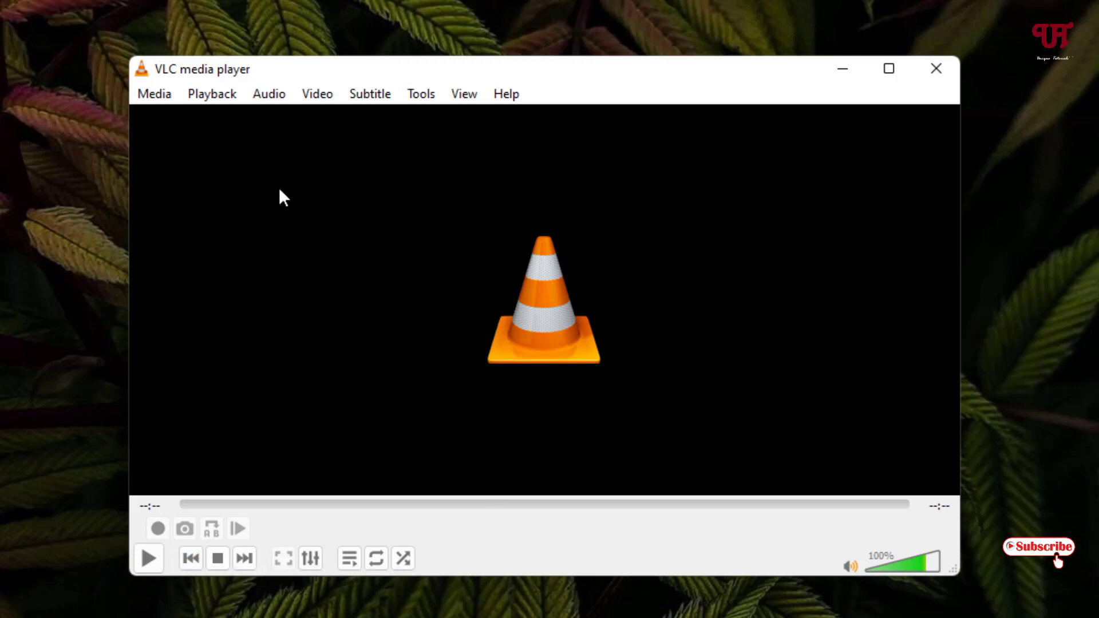
Open a capture device with Desktop as the capture mode and set the desired frame rate to 30 f/s.
click(148, 102)
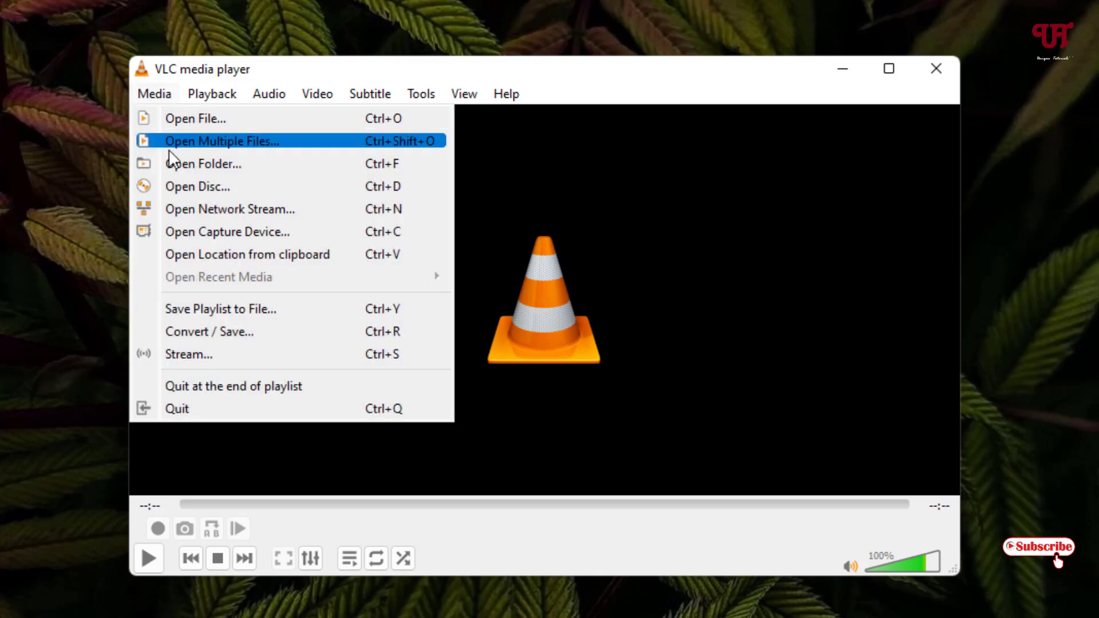
click(203, 236)
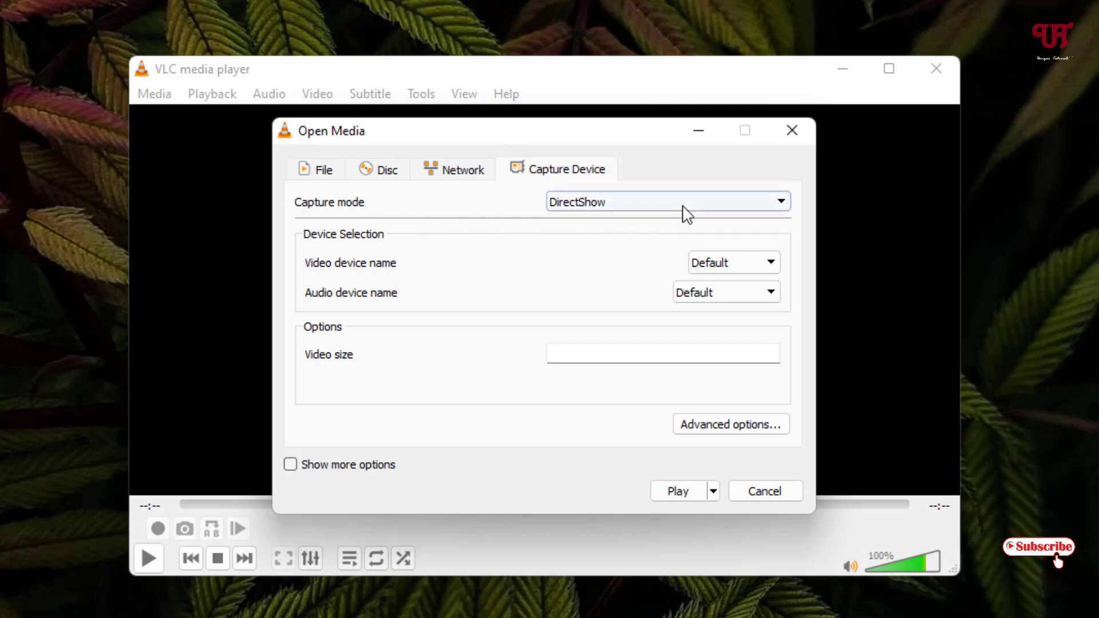
click(780, 200)
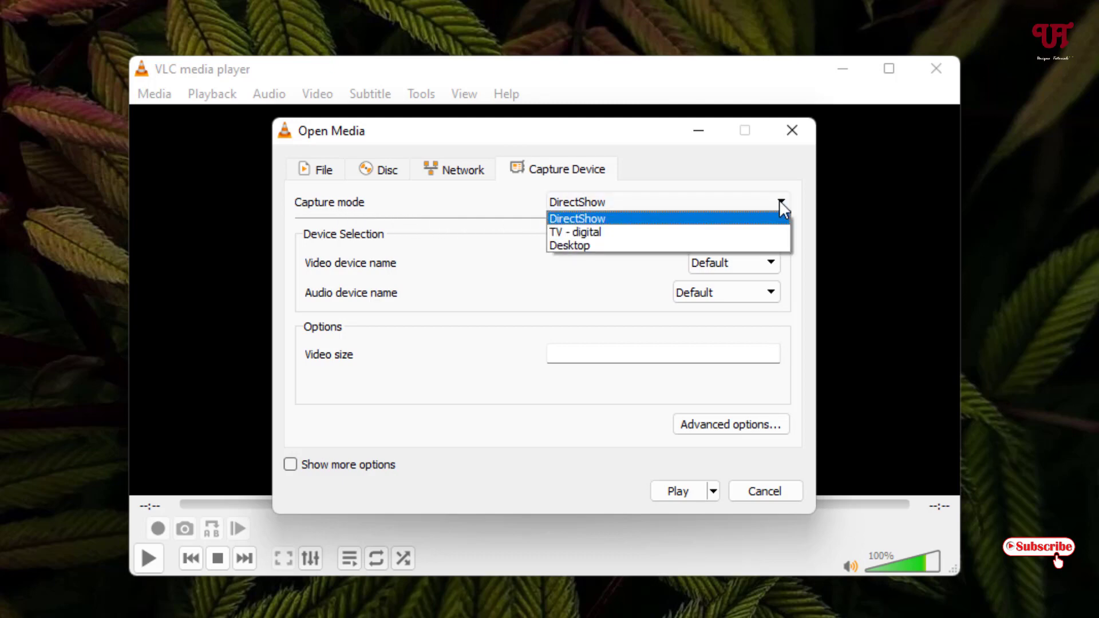
click(635, 245)
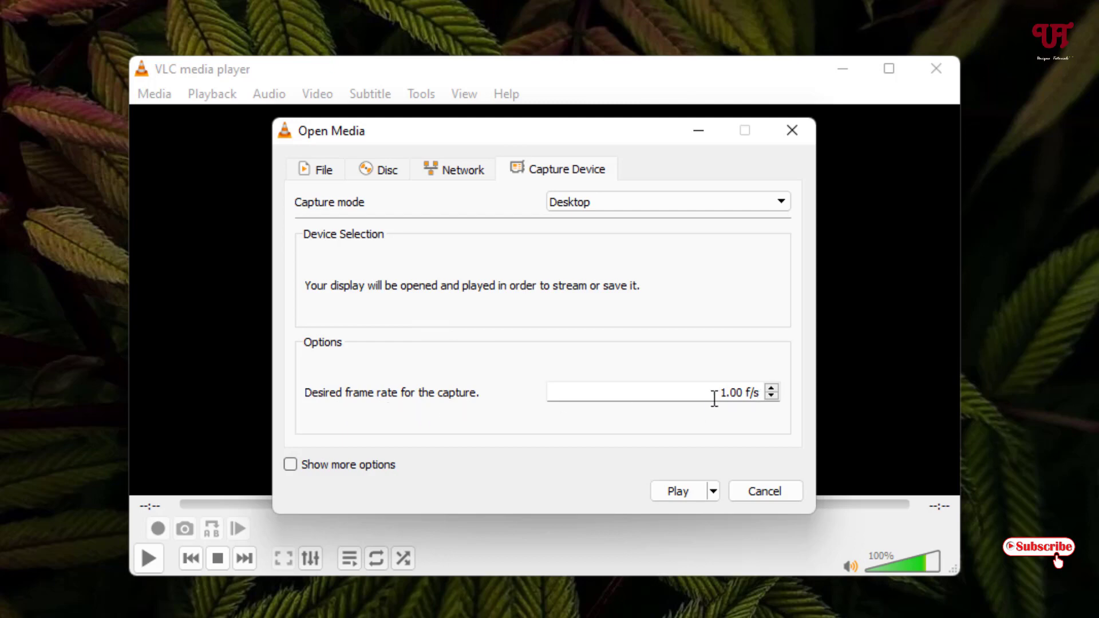
drag(722, 392, 786, 392)
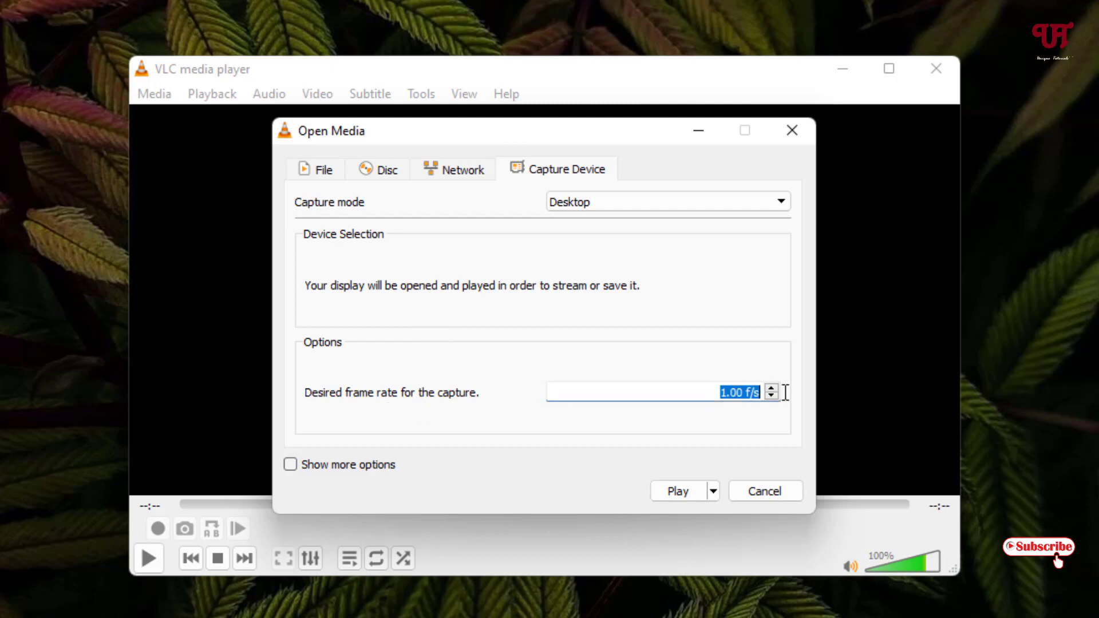
text(30)
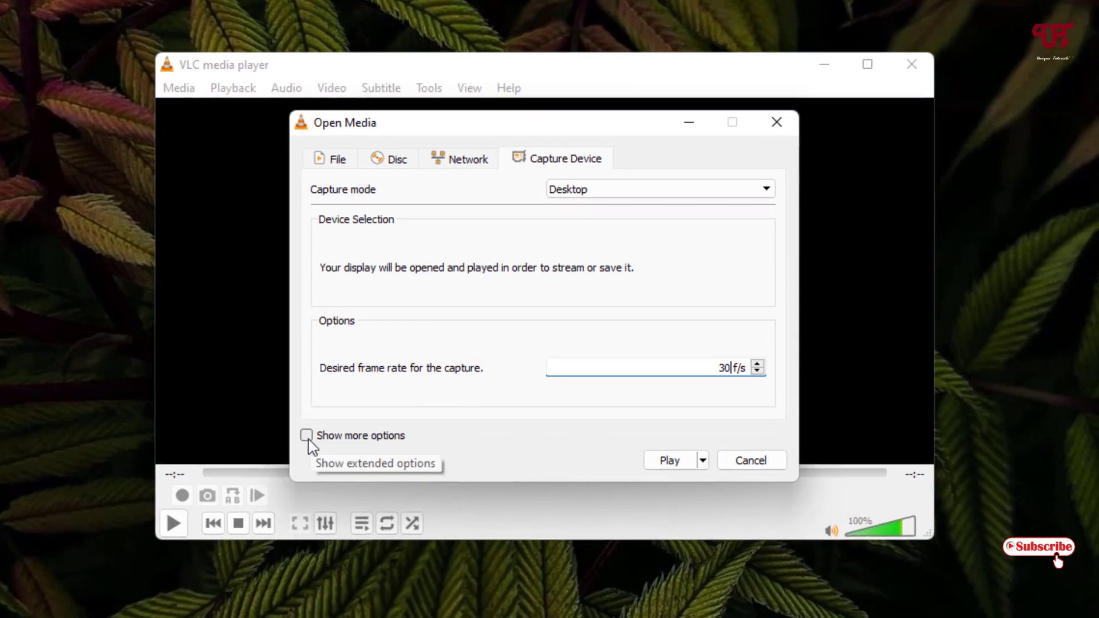
Show the extended options, enable playing another media synchronously, and enter wasapi:// as the extra media.
click(307, 436)
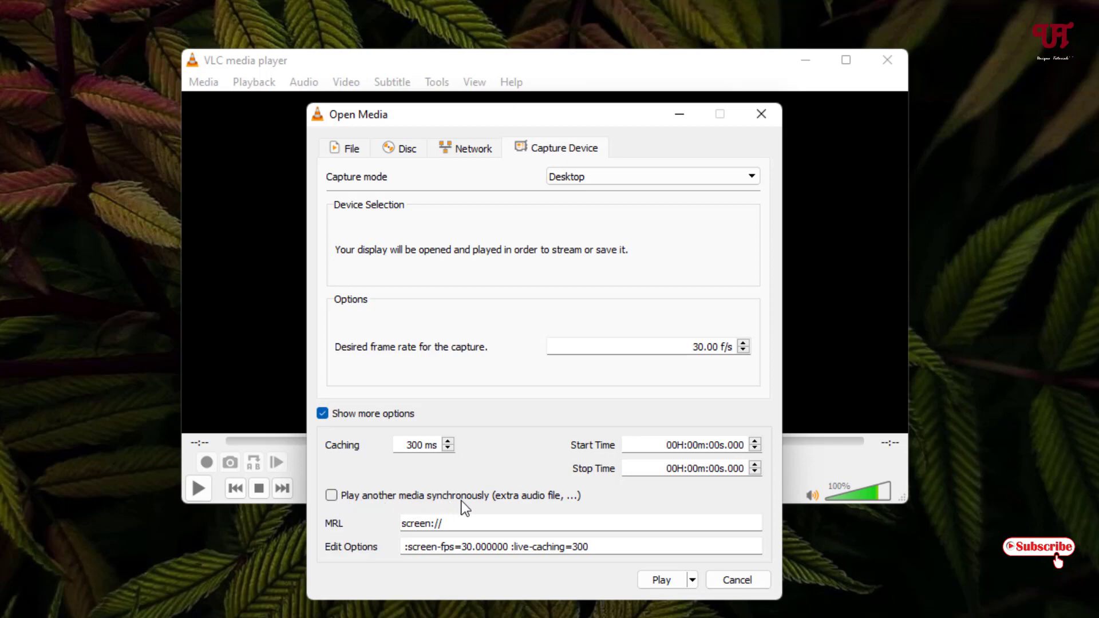
click(332, 496)
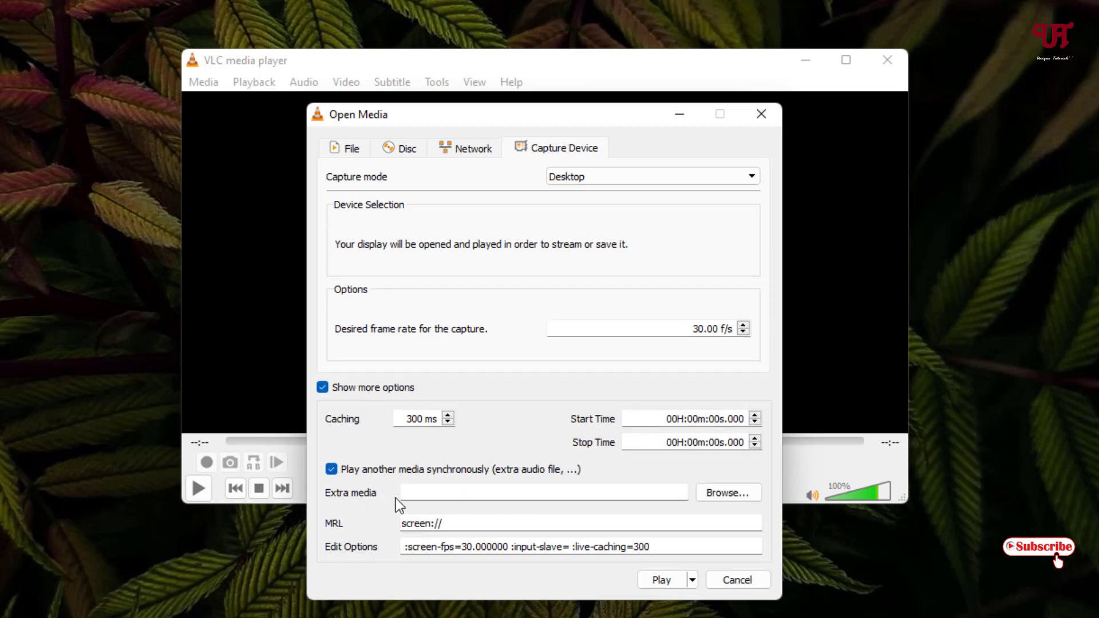
click(426, 493)
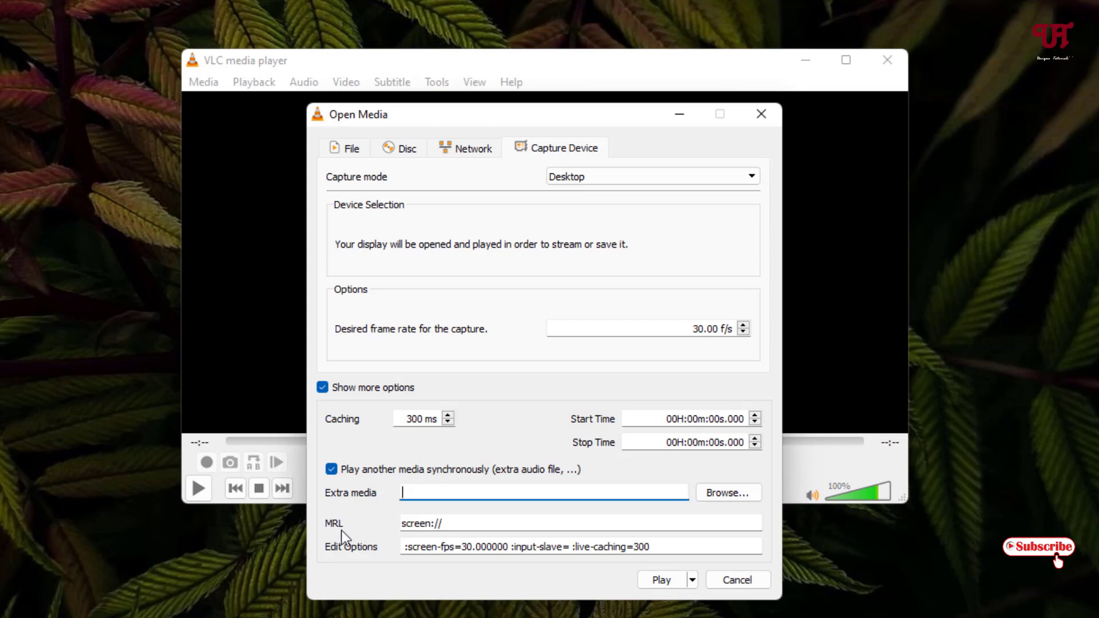
text(wa)
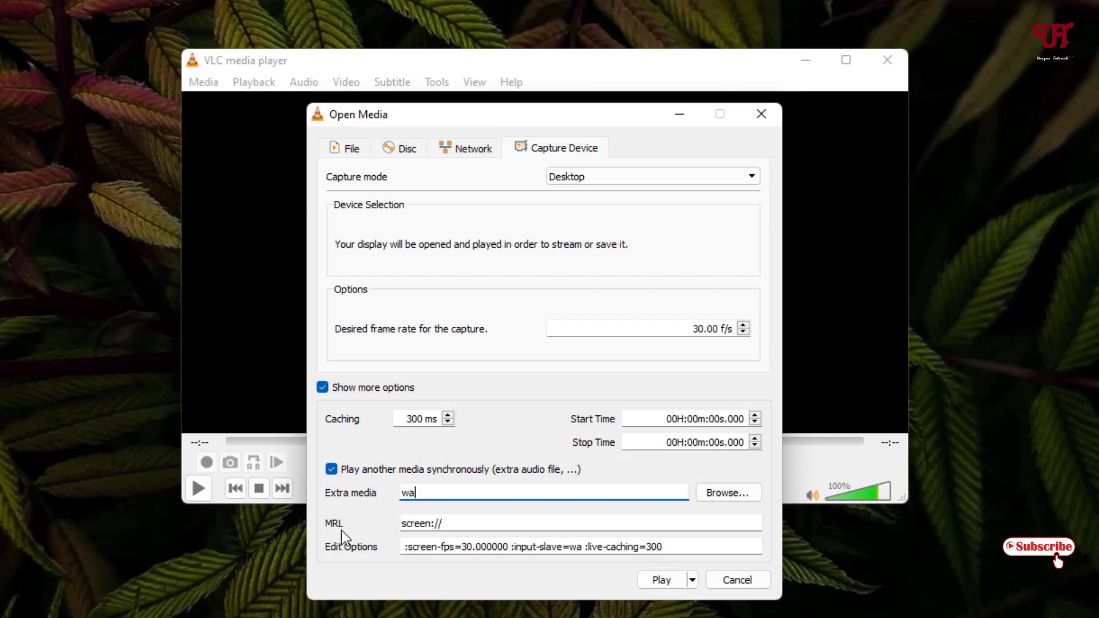
text(sapi)
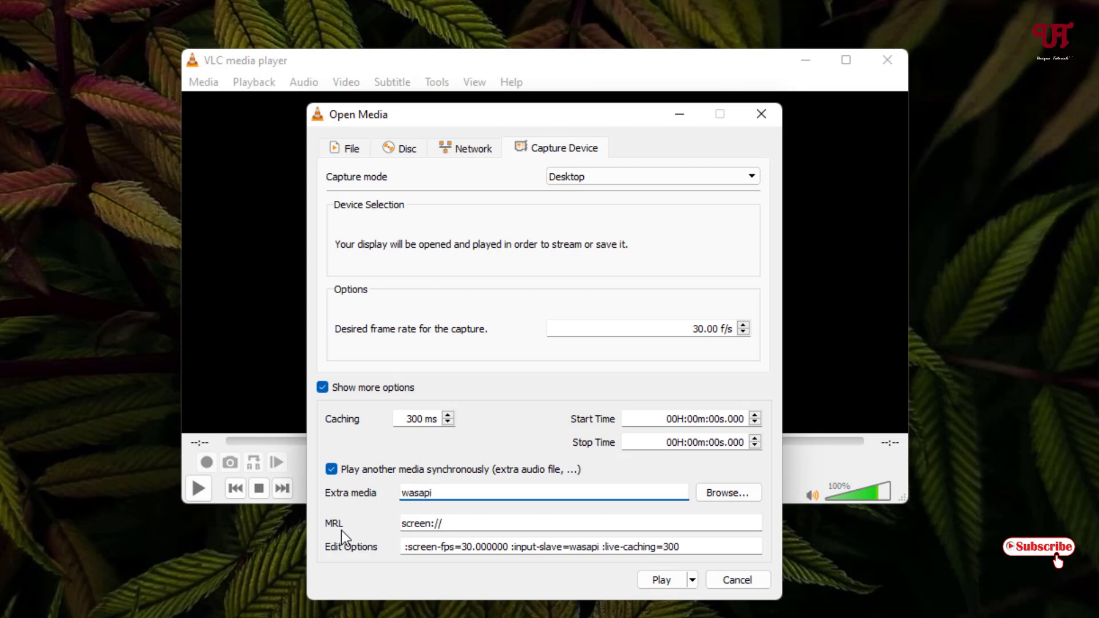
text(://)
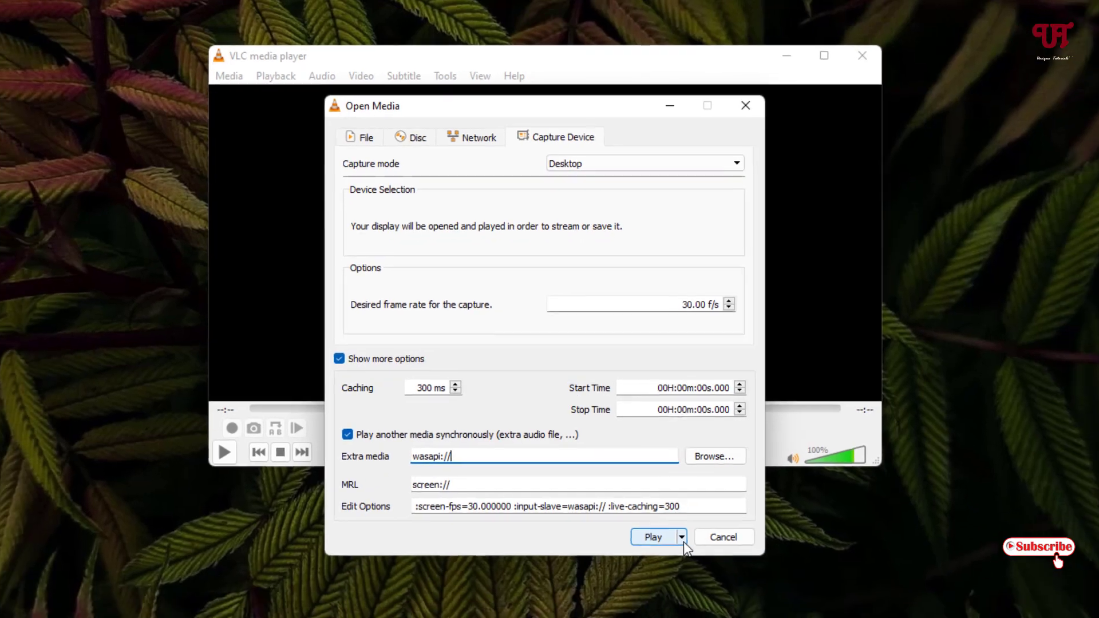
Send the desktop capture to Convert, keeping the Video - H.264 + MP3 (MP4) profile.
click(681, 539)
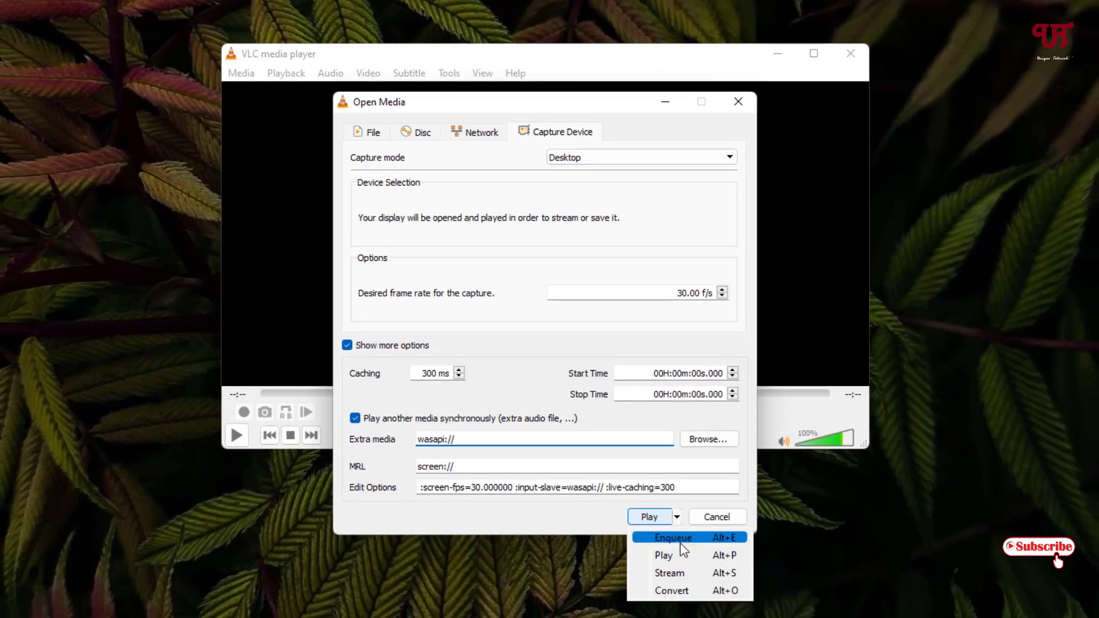
click(683, 593)
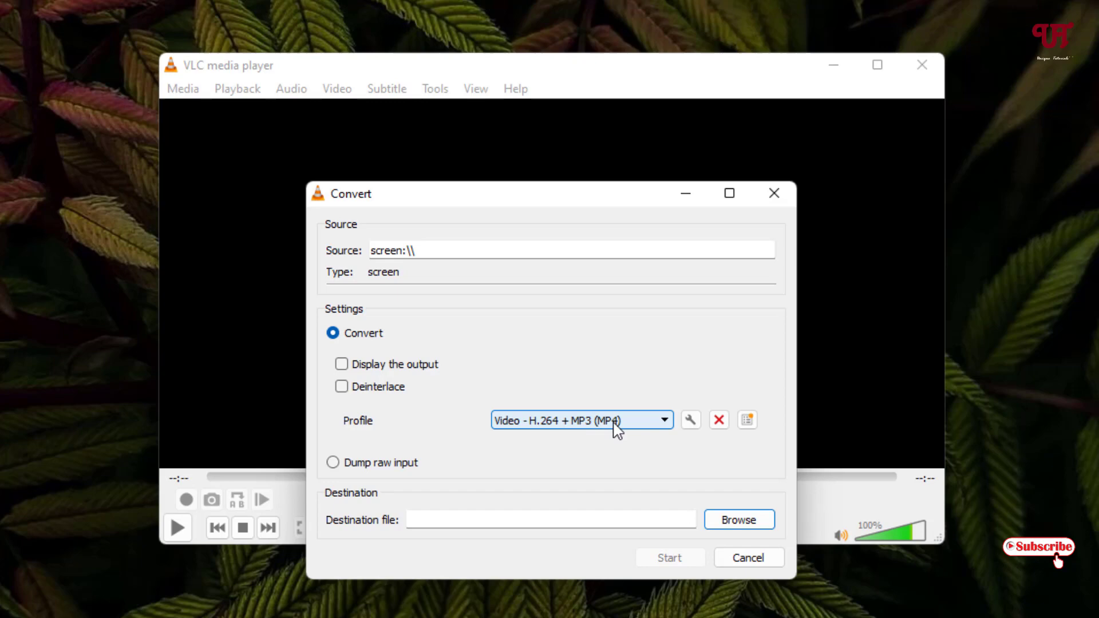
click(667, 419)
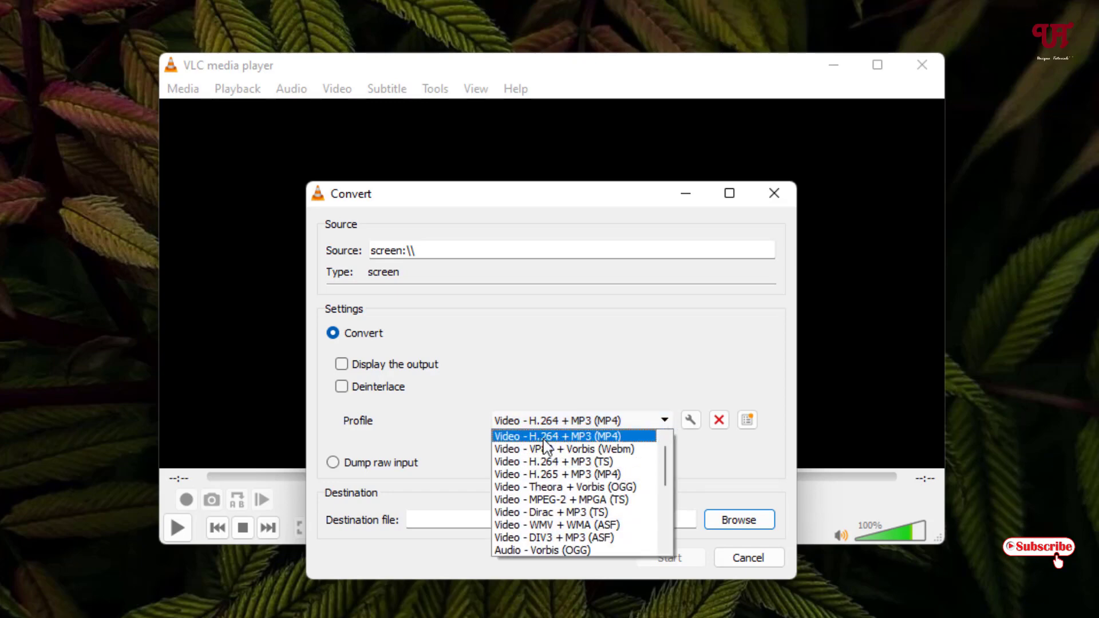
click(697, 454)
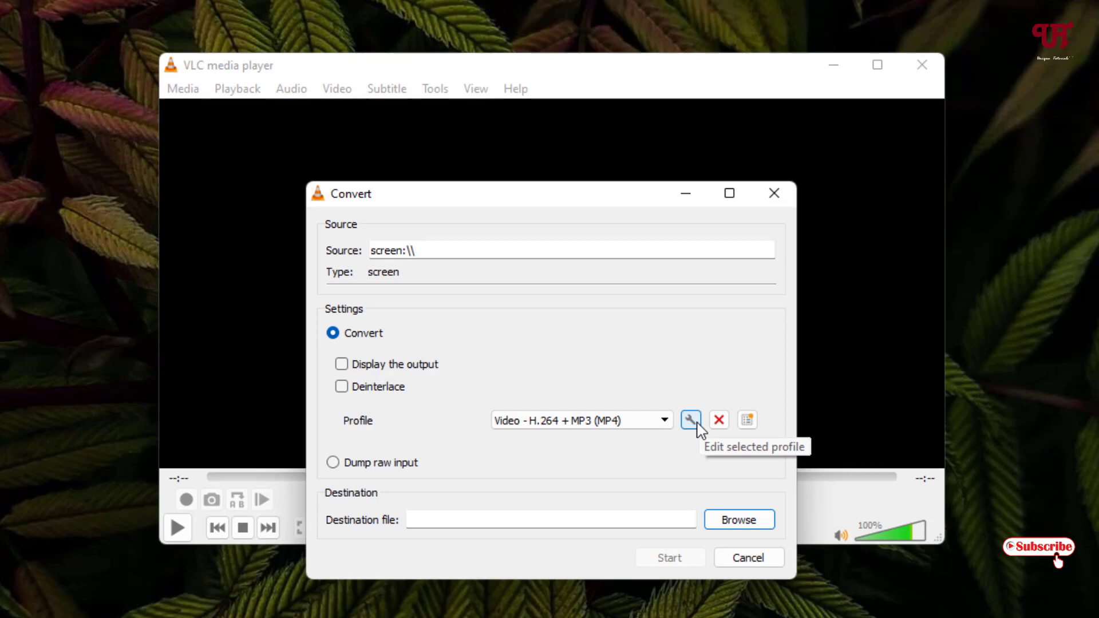
Review the encapsulation, video codec and audio codec settings of the H.264 + MP3 (MP4) profile and save it.
click(691, 420)
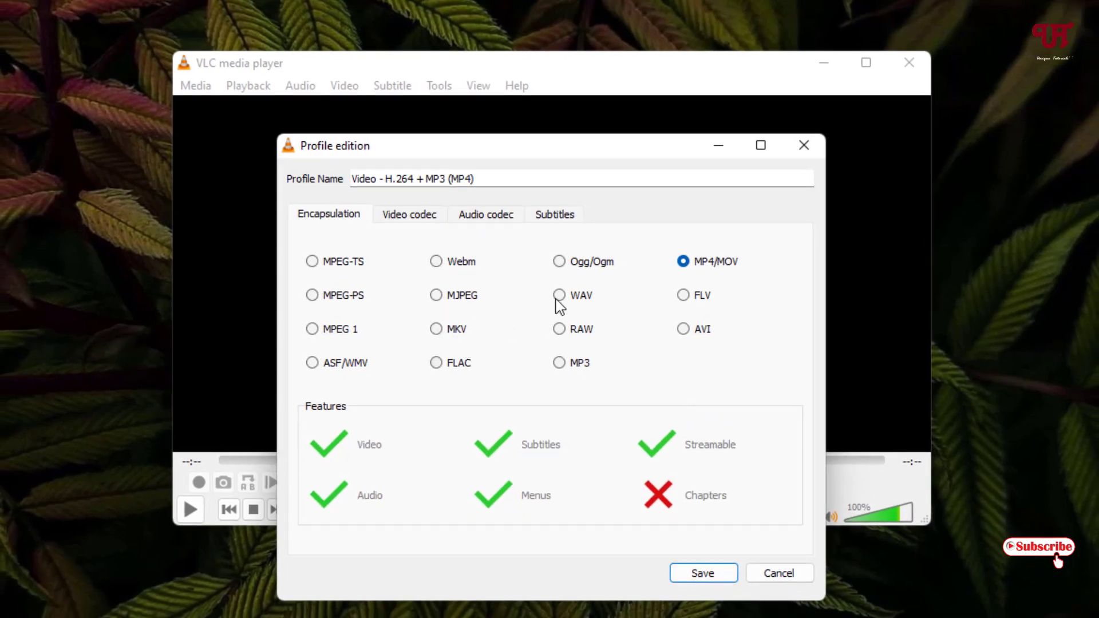
click(429, 220)
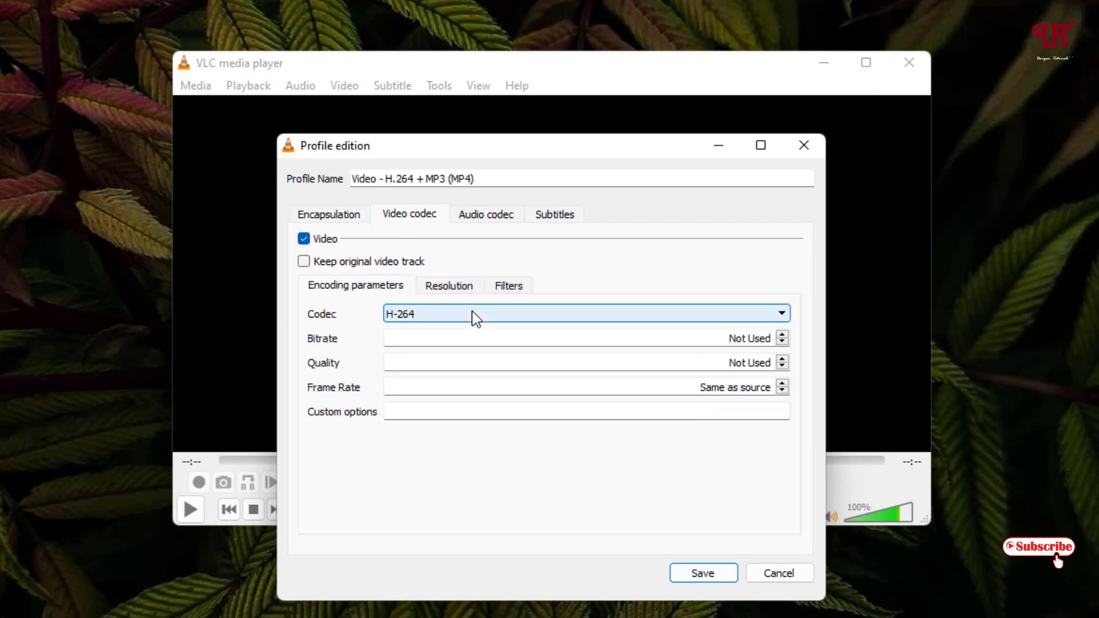
click(471, 220)
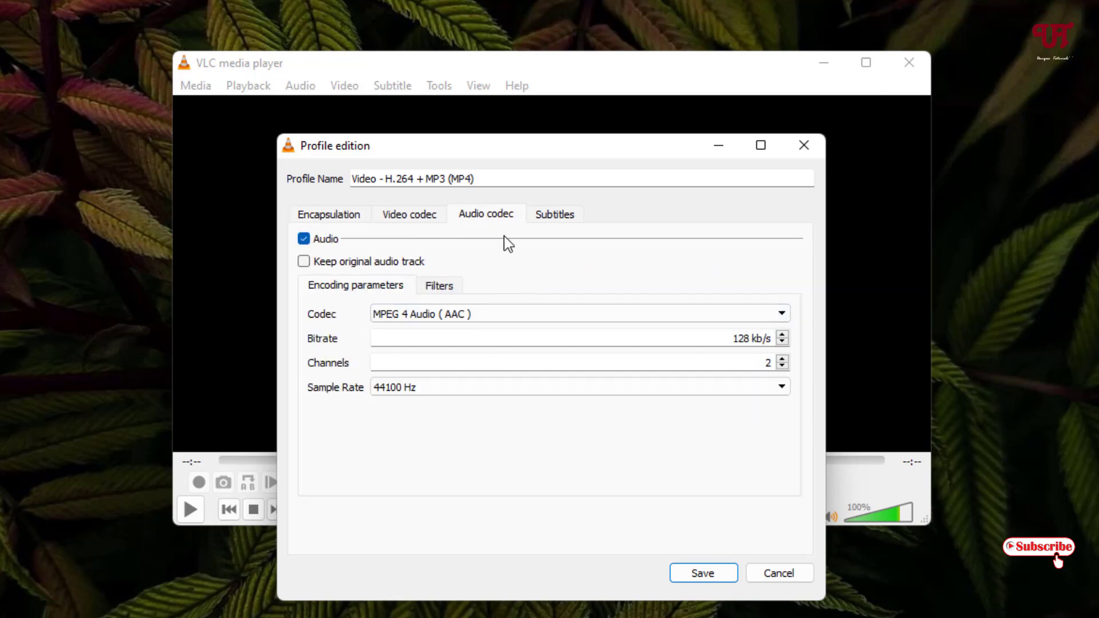
click(397, 318)
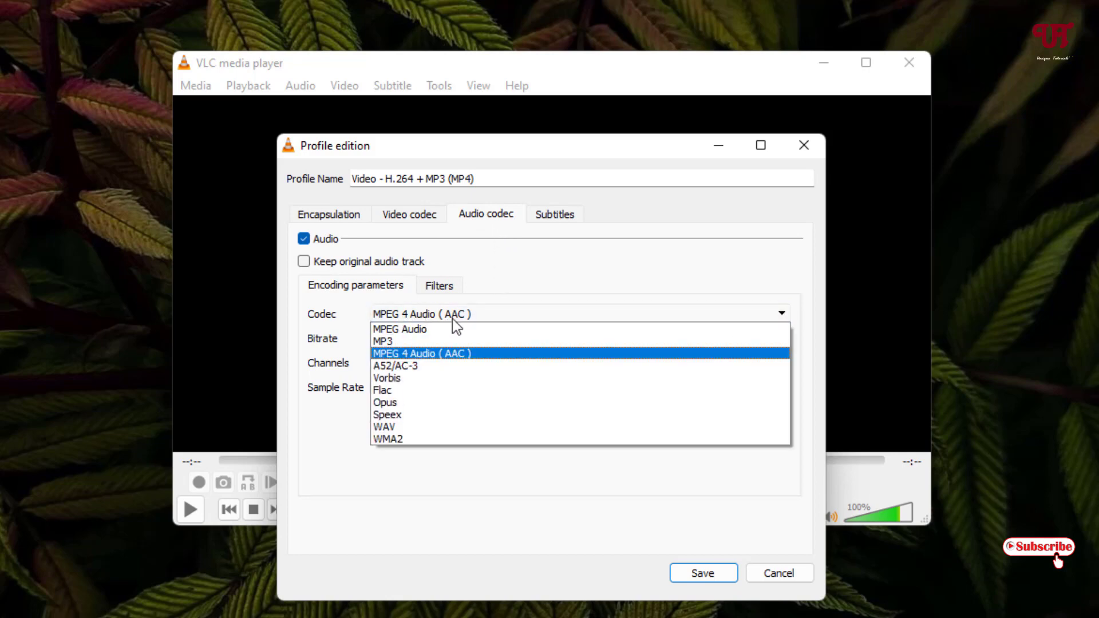
click(574, 290)
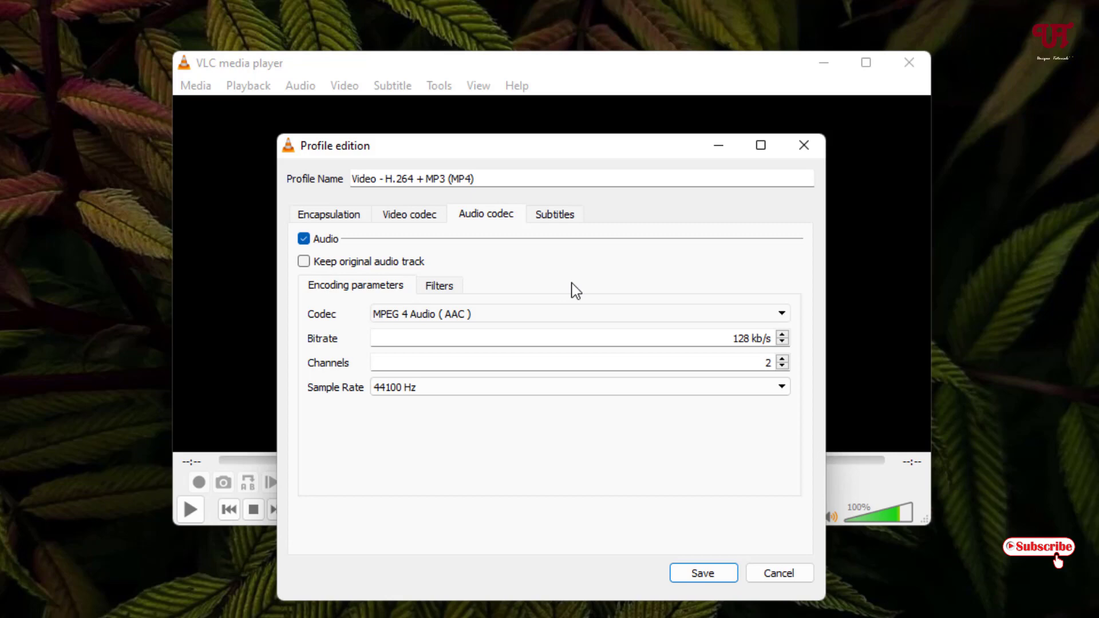
click(703, 573)
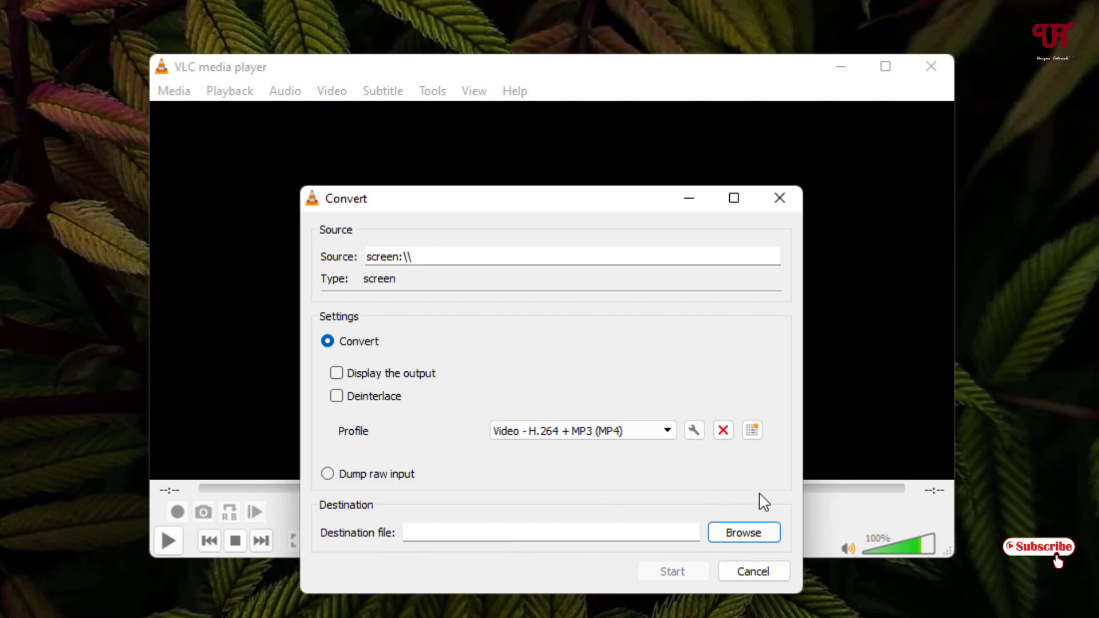
Browse for the destination file, create a folder named Recording on the Desktop, and open it.
click(751, 533)
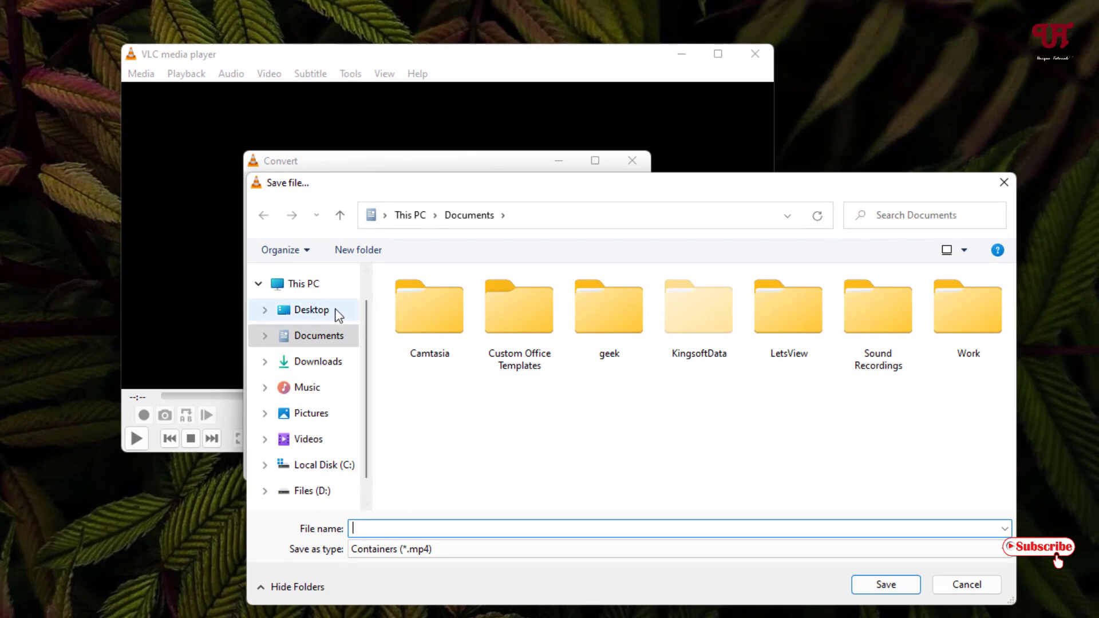
click(363, 335)
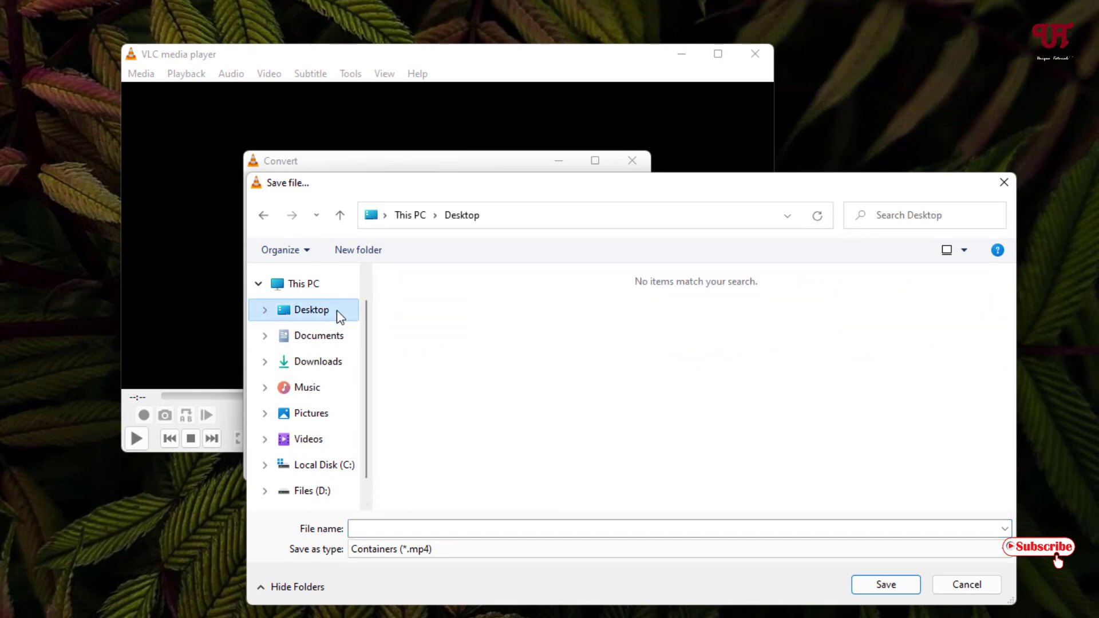
right_click(562, 378)
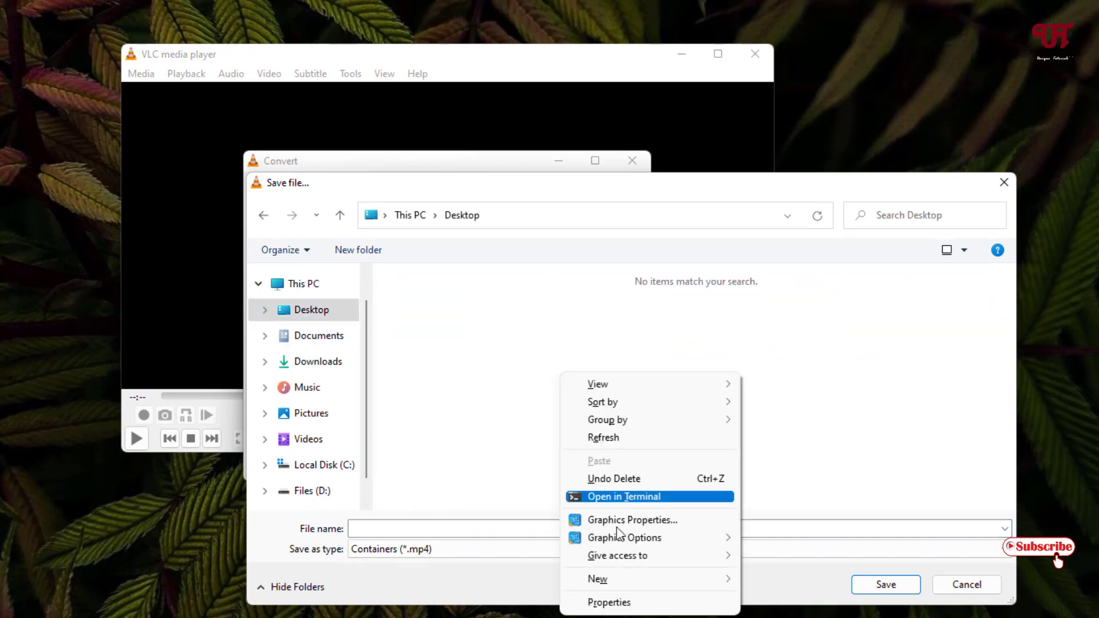
mouse_move(652, 583)
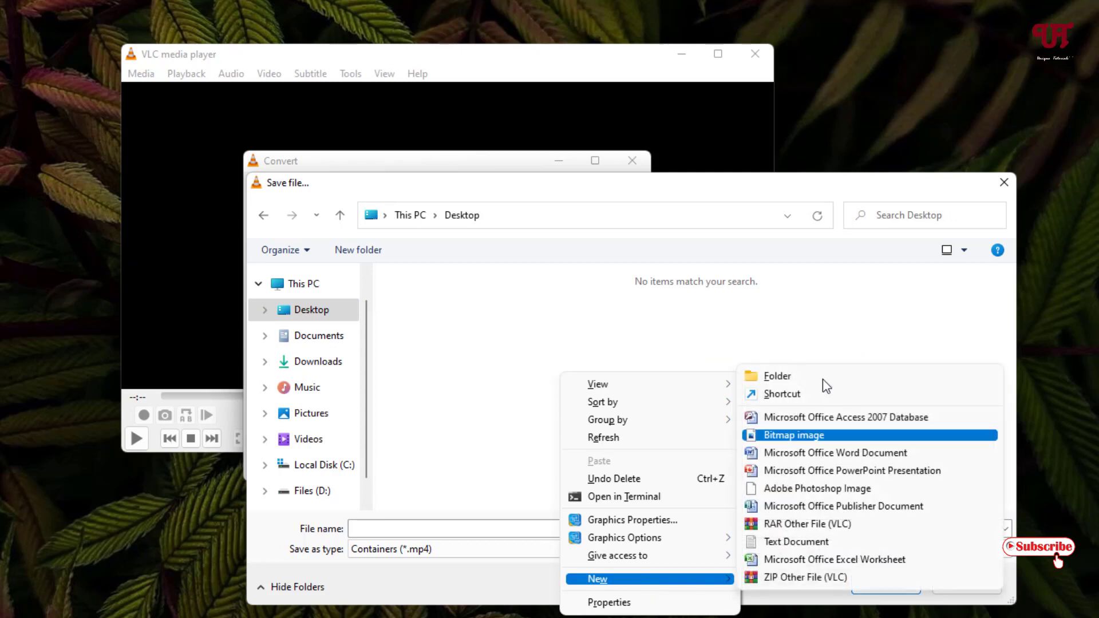
click(805, 377)
text(R)
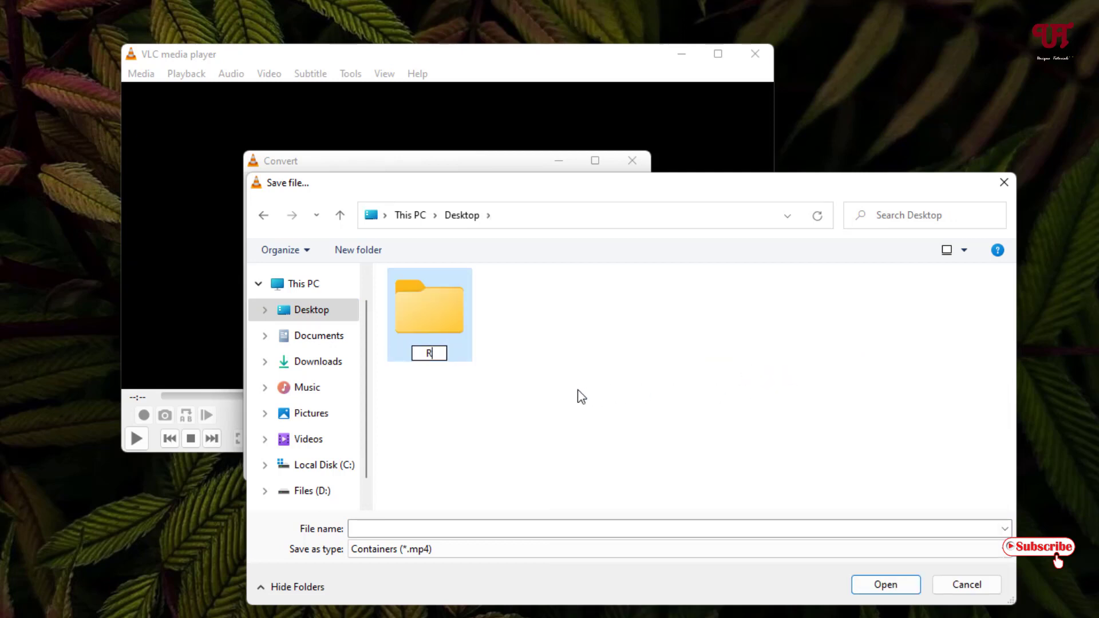
text(ecording)
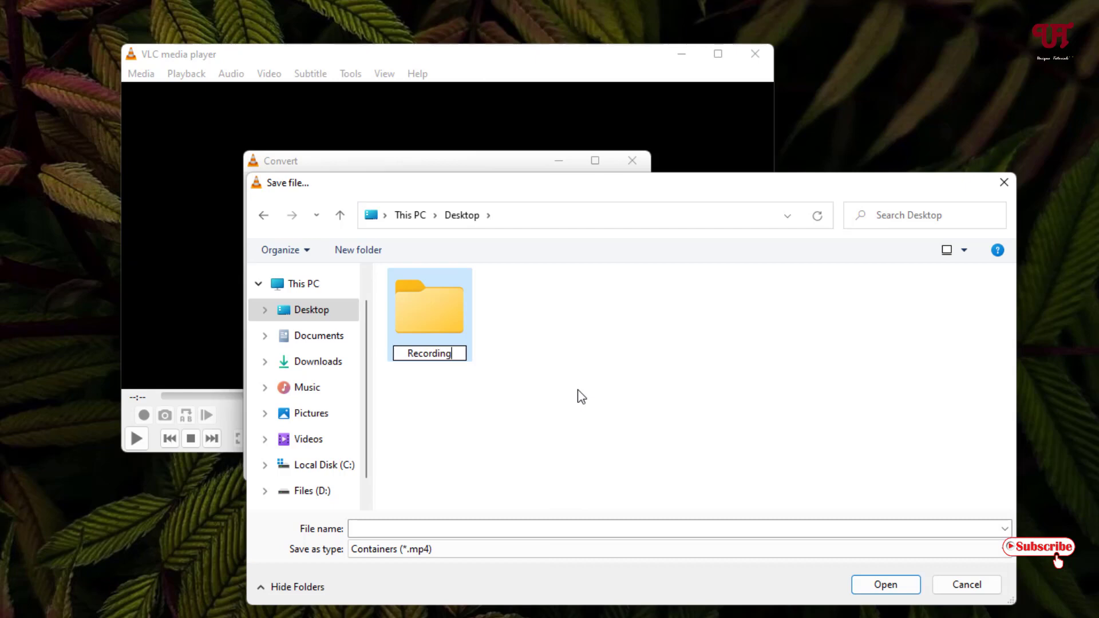
key(Return)
key(Return)
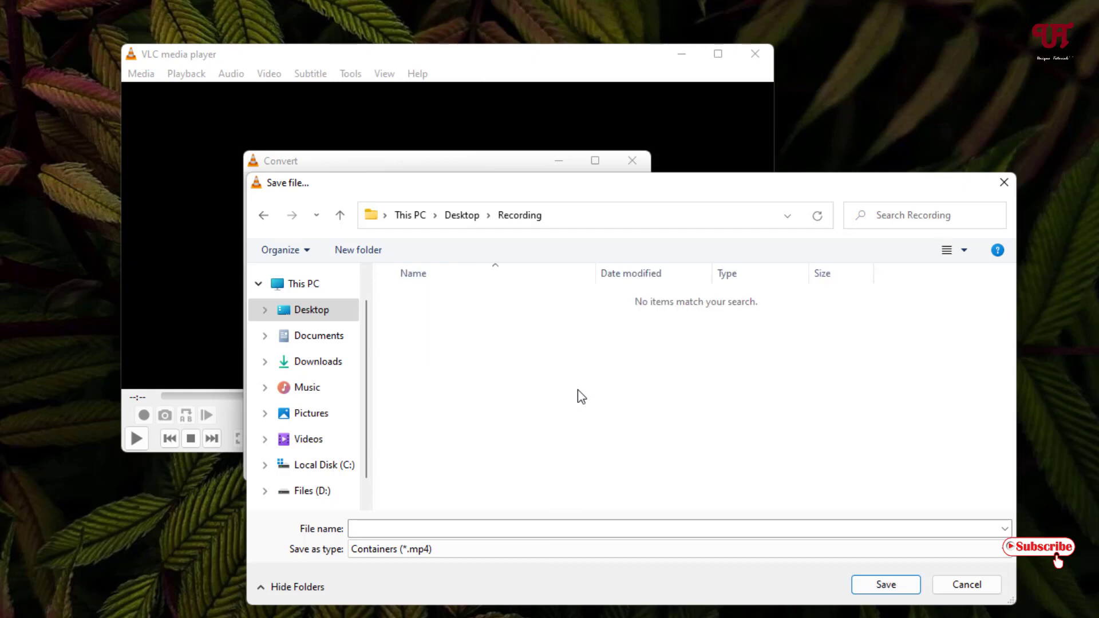
Save the destination file as Testing in the Recording folder and start the screen recording.
click(484, 530)
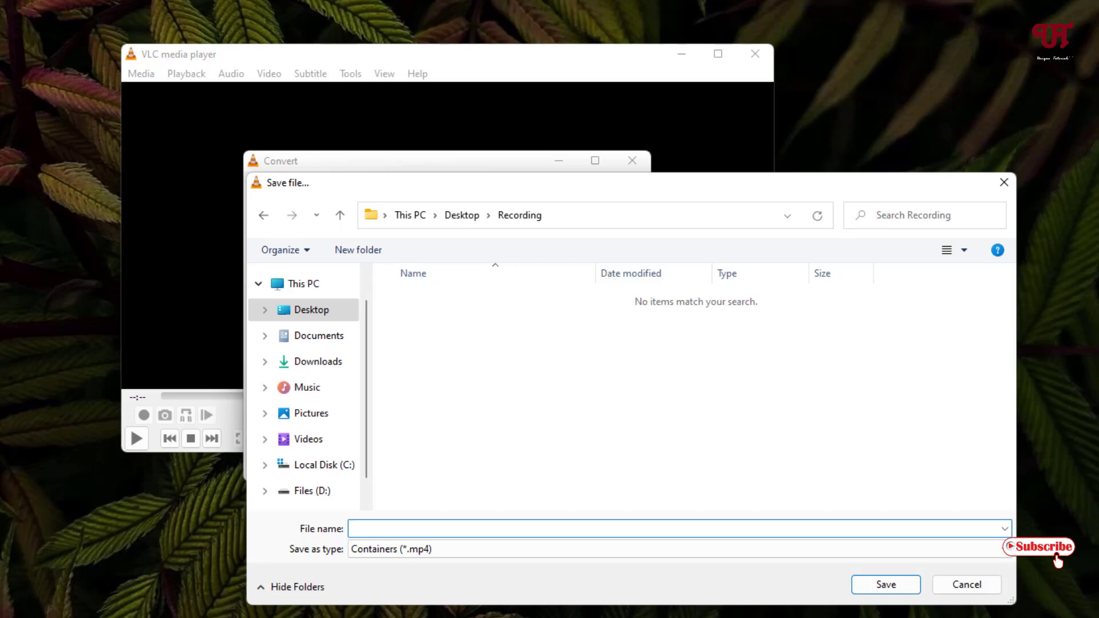
text(Testing)
click(887, 595)
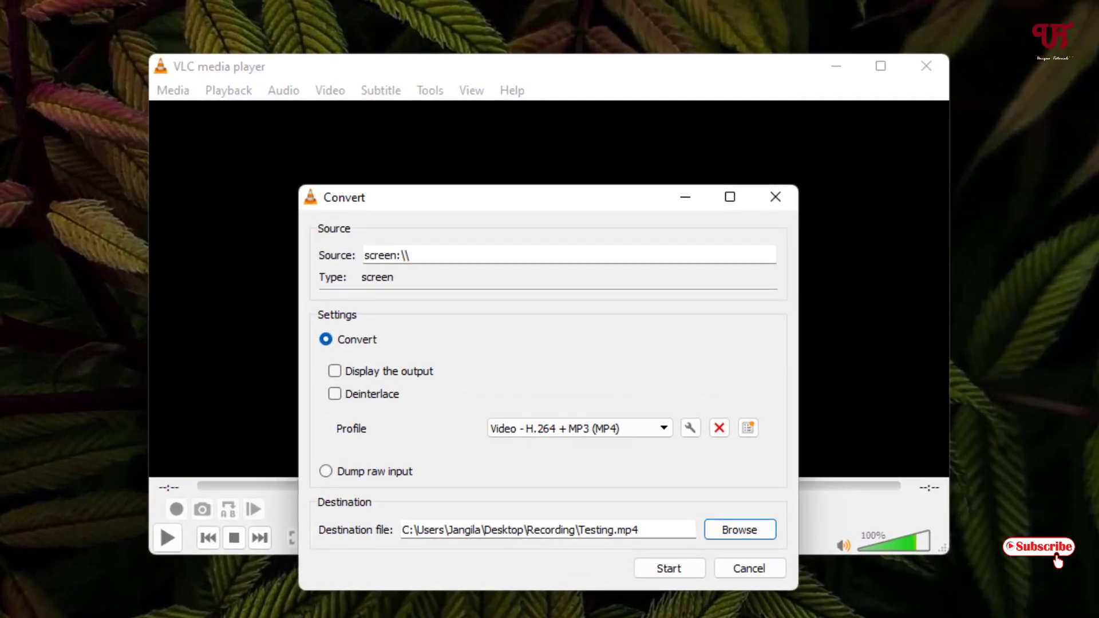
click(672, 577)
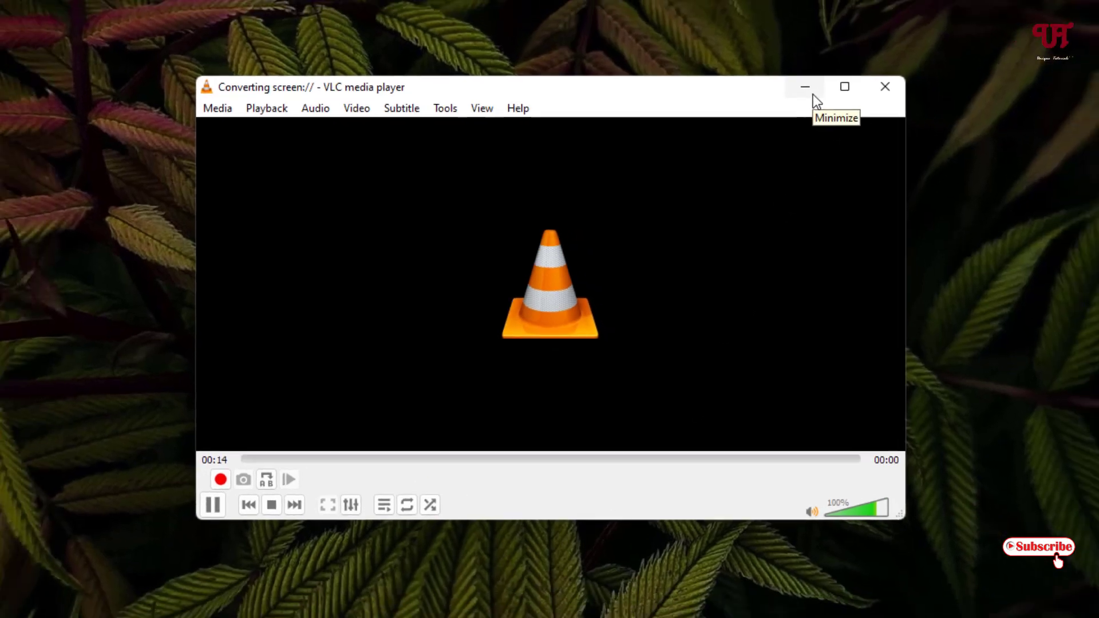
Minimize the player while it records, then open the Start menu, browse its pinned apps and close it to capture sample activity.
click(841, 72)
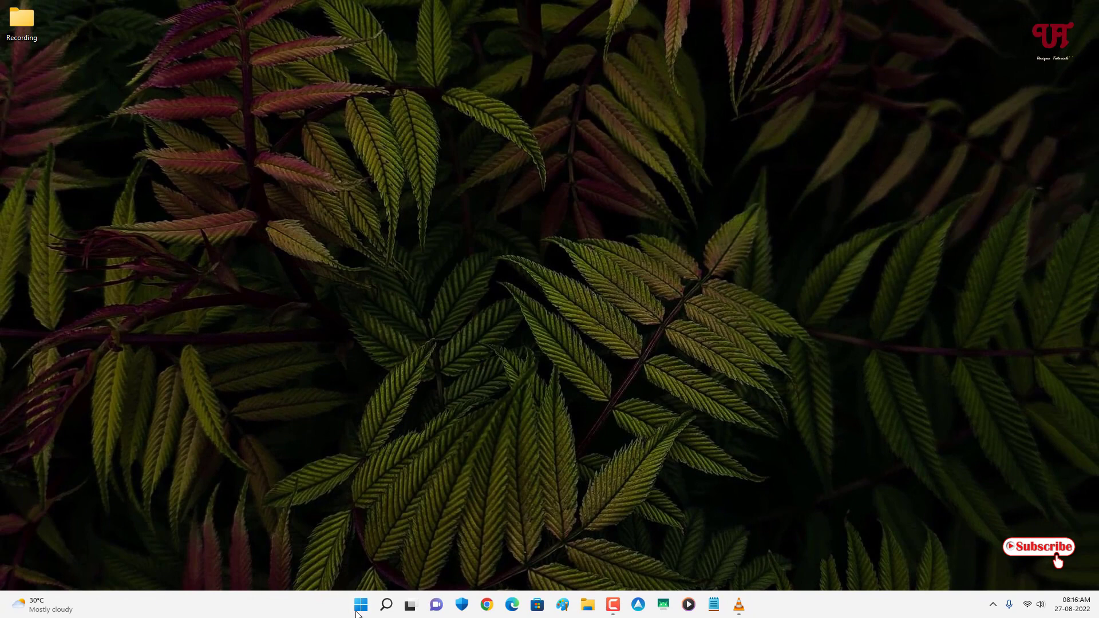
click(361, 605)
scroll(547, 363, down, 2)
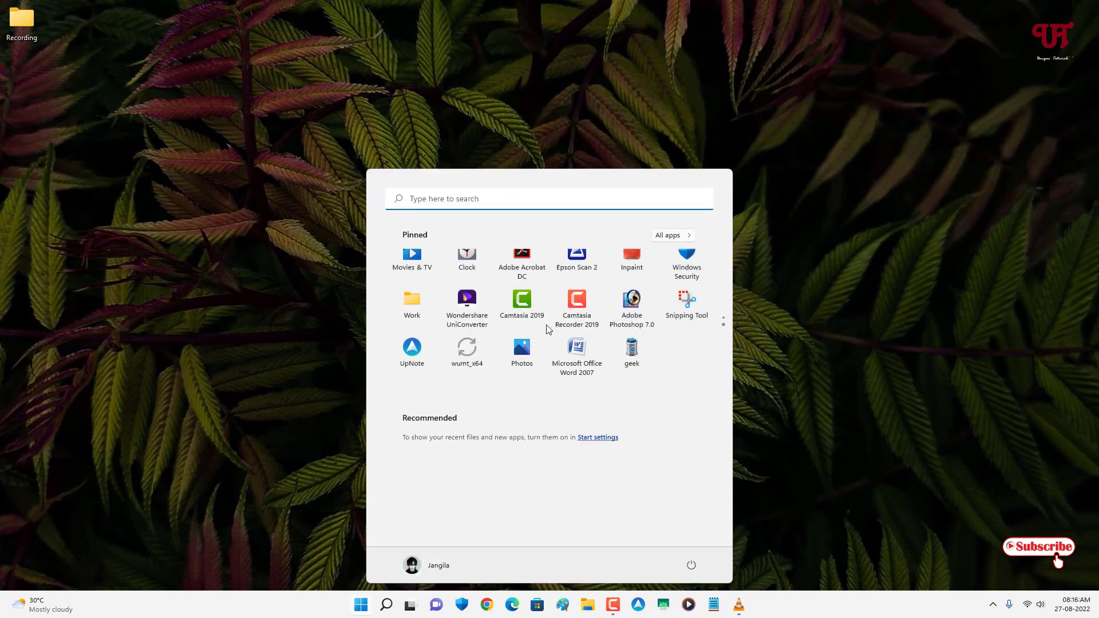
click(823, 335)
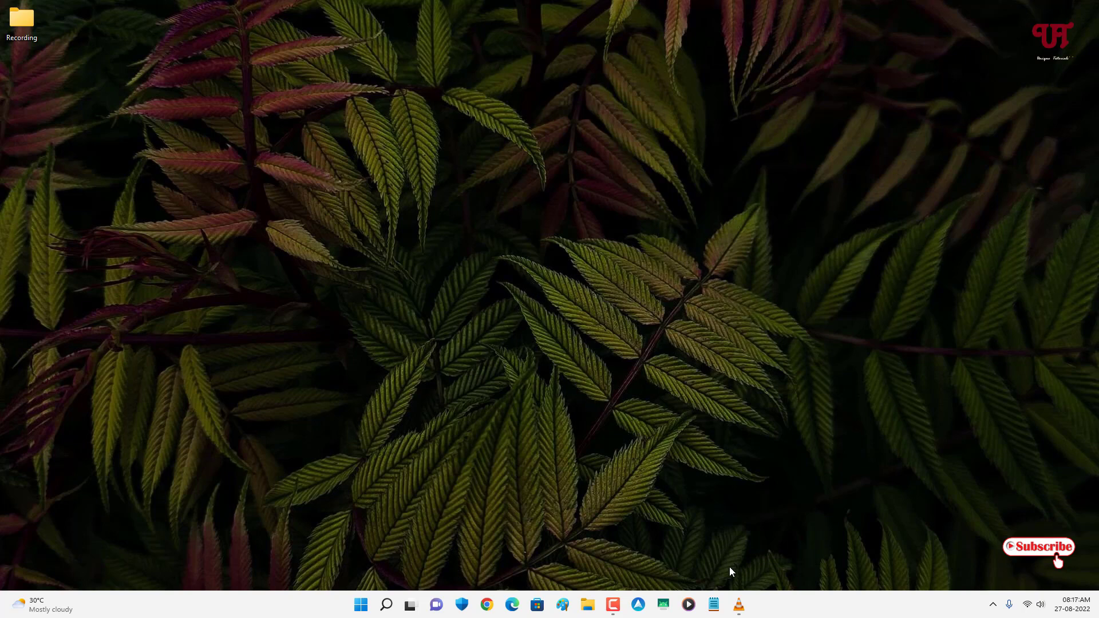
Restore the minimized VLC window, stop the screen recording and close the player.
click(739, 604)
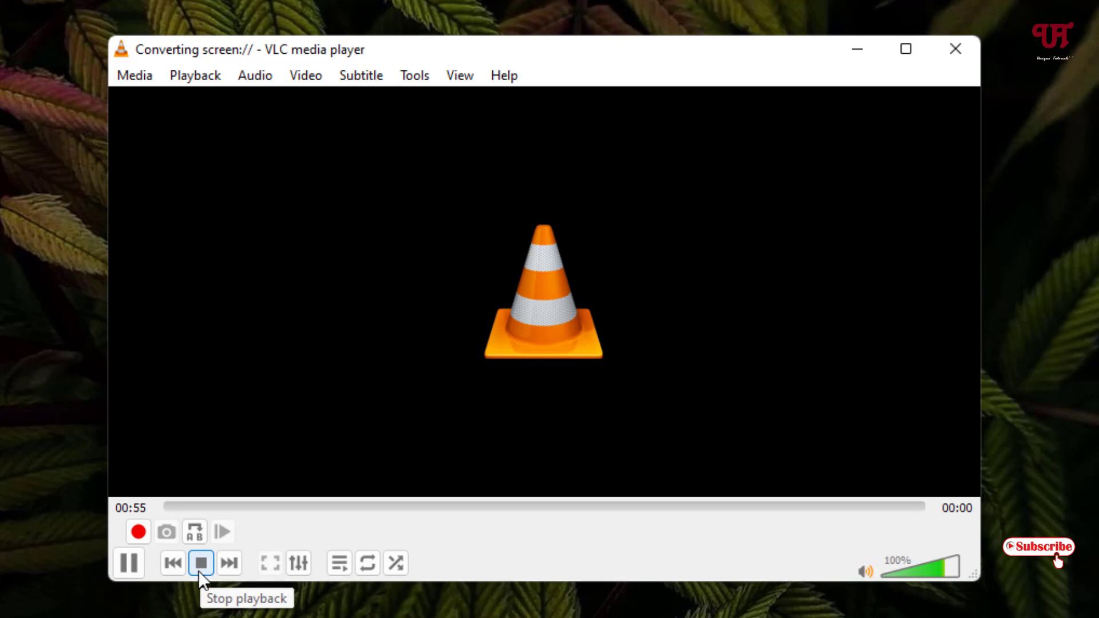
click(199, 571)
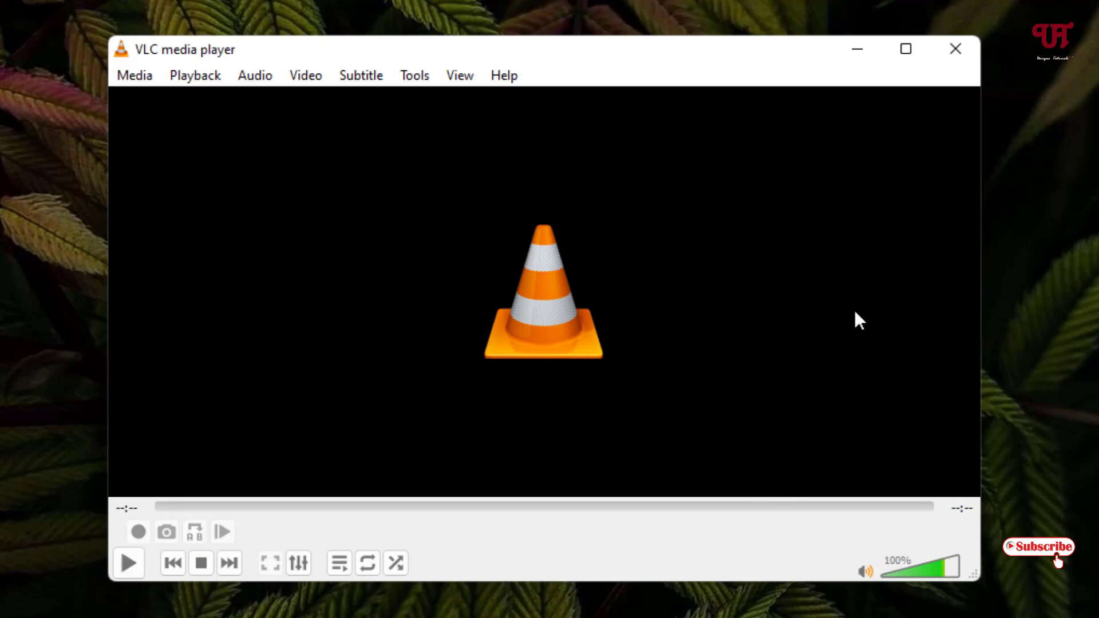
click(956, 55)
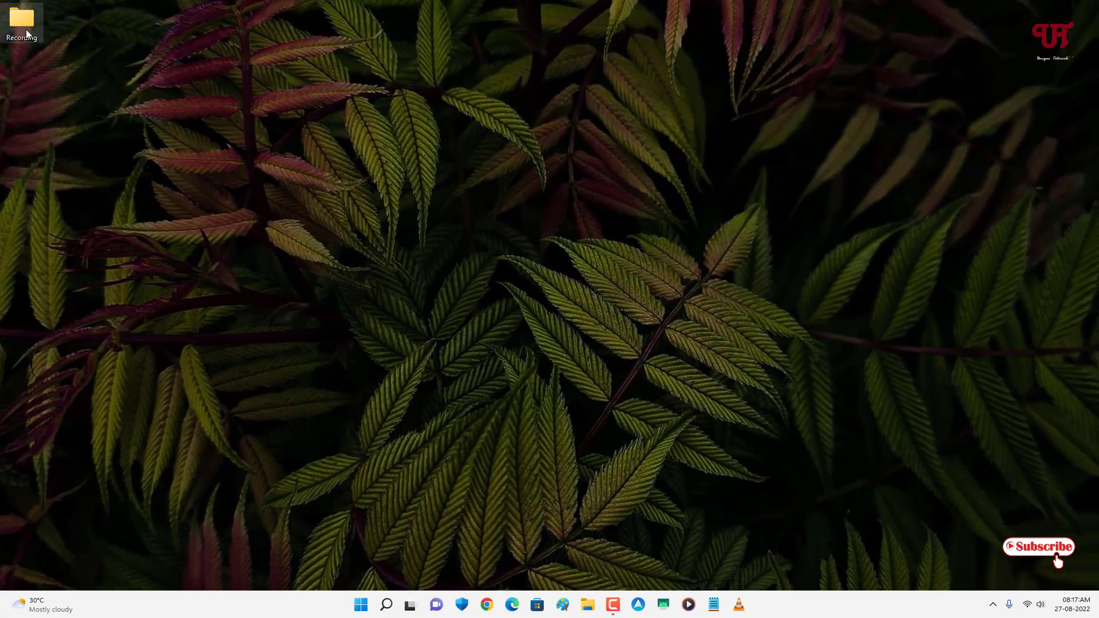
Open the Recording folder on the desktop and play the Testing video to check the recording.
double_click(26, 29)
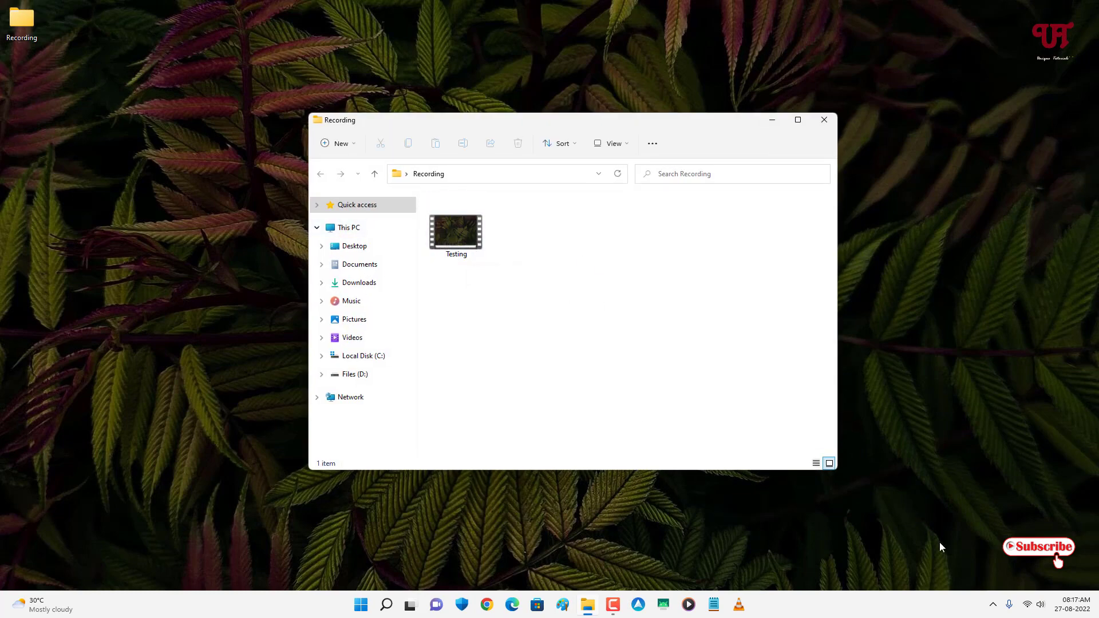
double_click(461, 244)
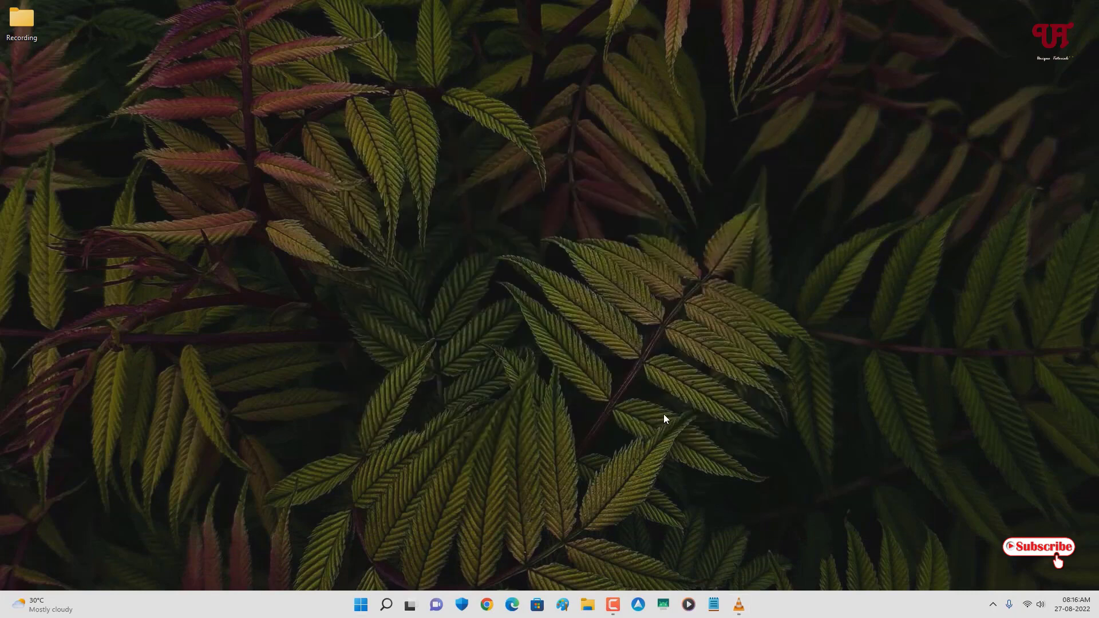
key(super)
scroll(664, 413, down, 2)
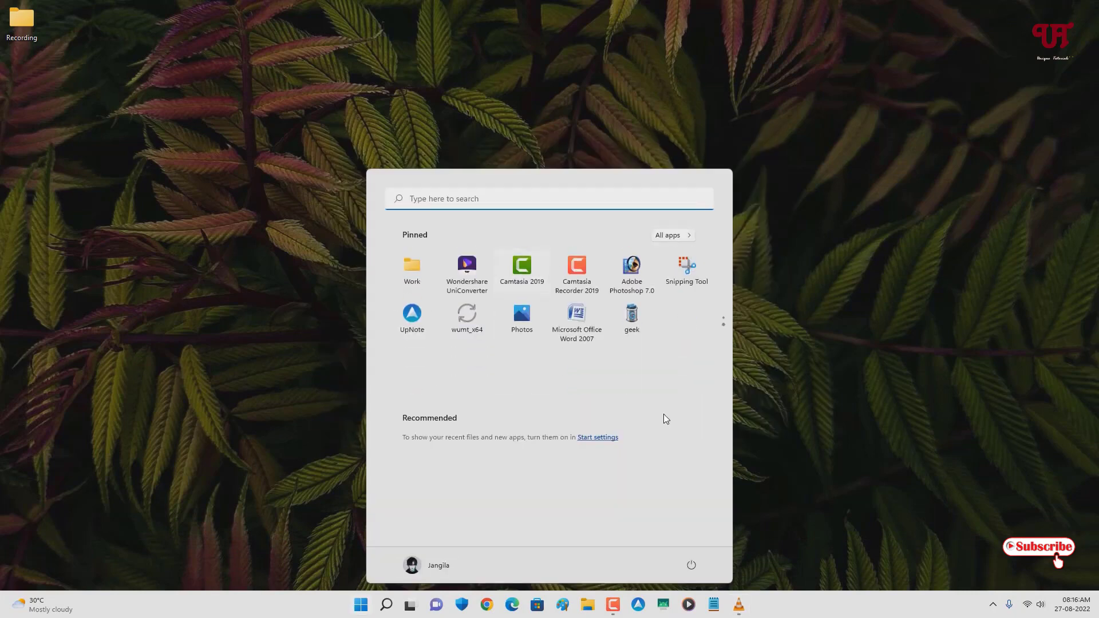
key(super)
key(super+e)
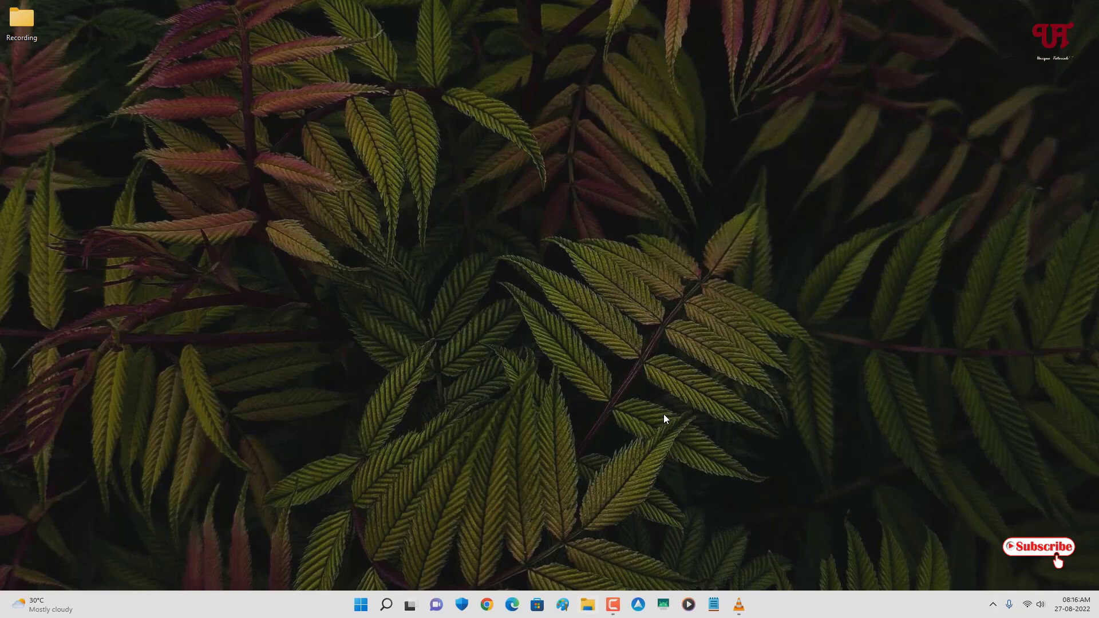
key(alt+F4)
key(alt+Tab)
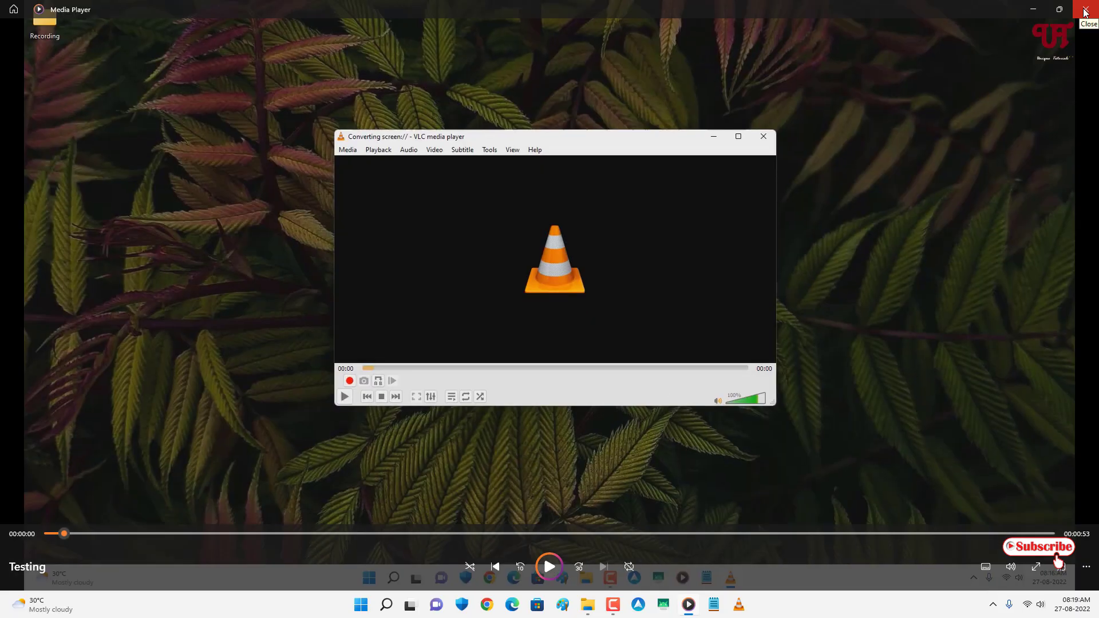
Close the Media Player playback of Testing, deselect the file and close the Recording folder window.
click(1085, 12)
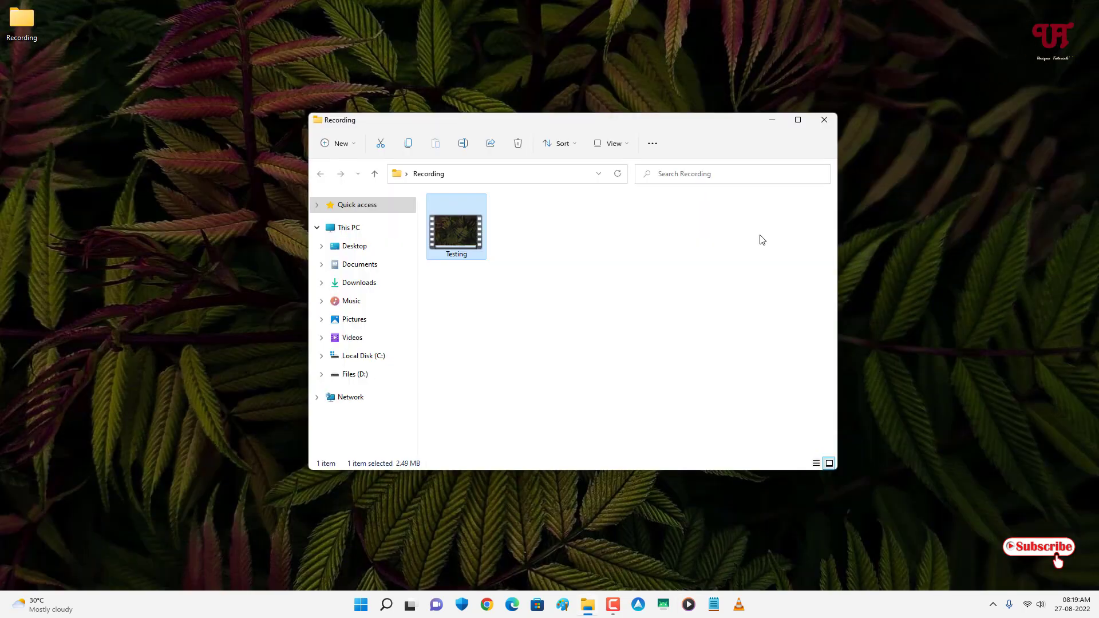
click(693, 258)
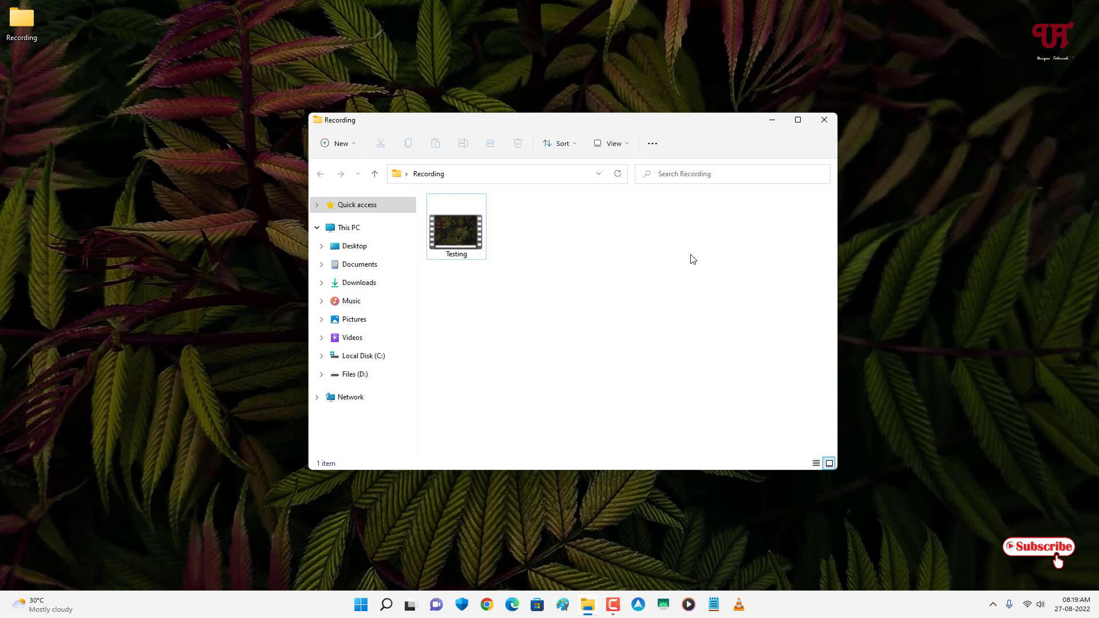
click(831, 119)
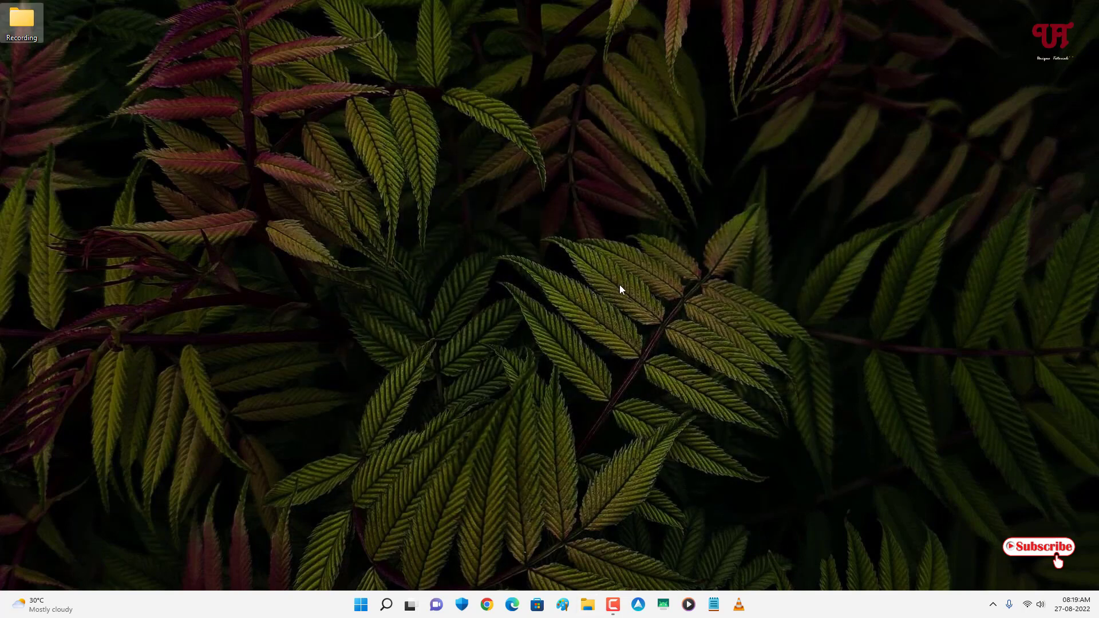